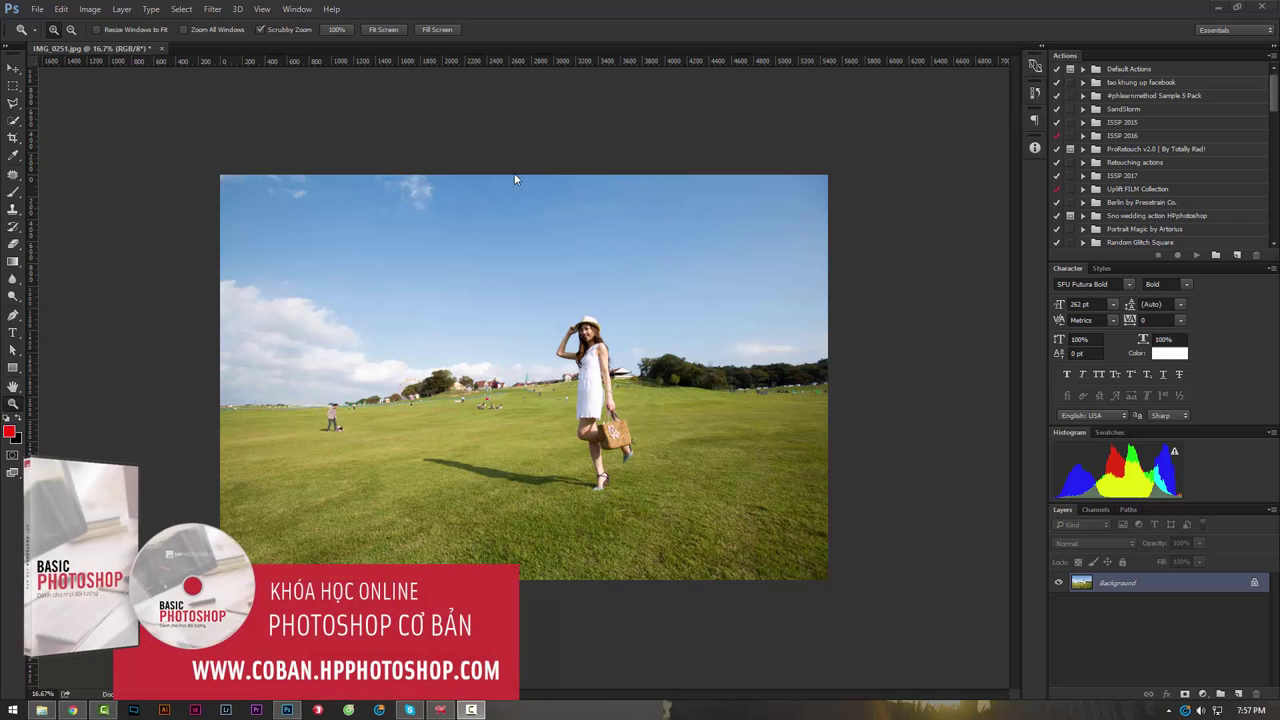
Look through the Google Images '360 photo' results in the browser, then return to Photoshop.
click(73, 710)
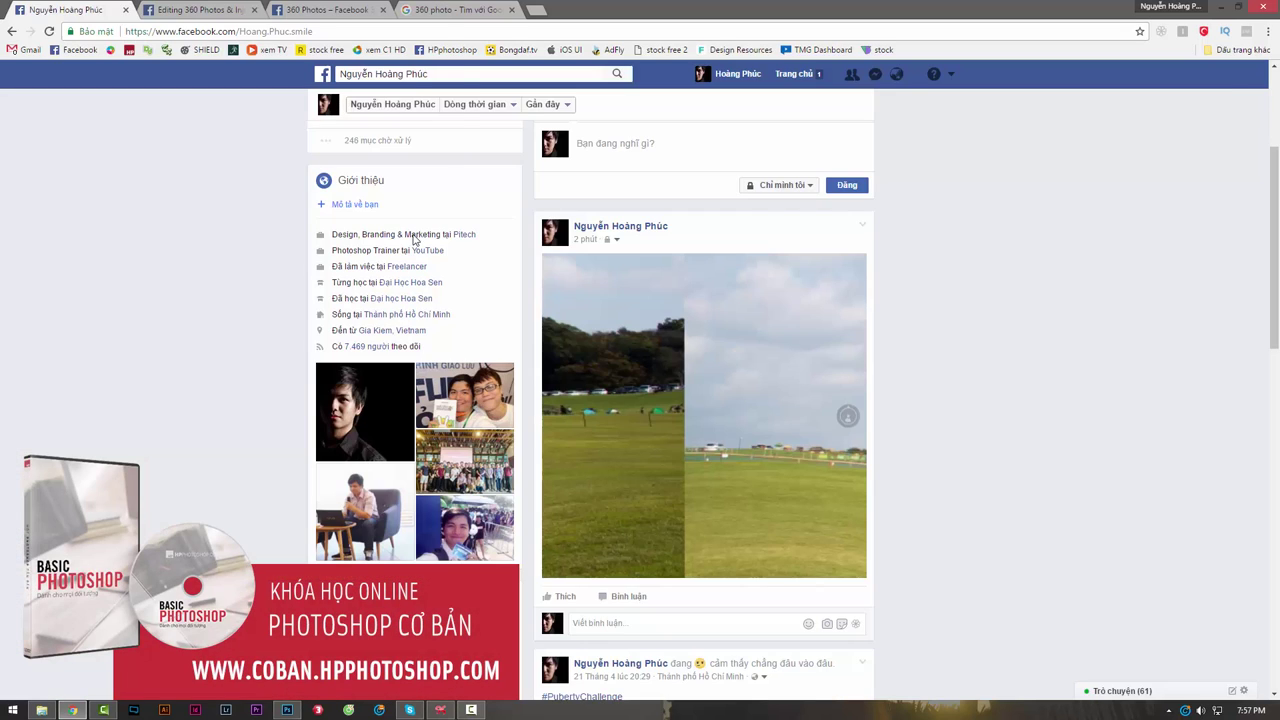
click(445, 9)
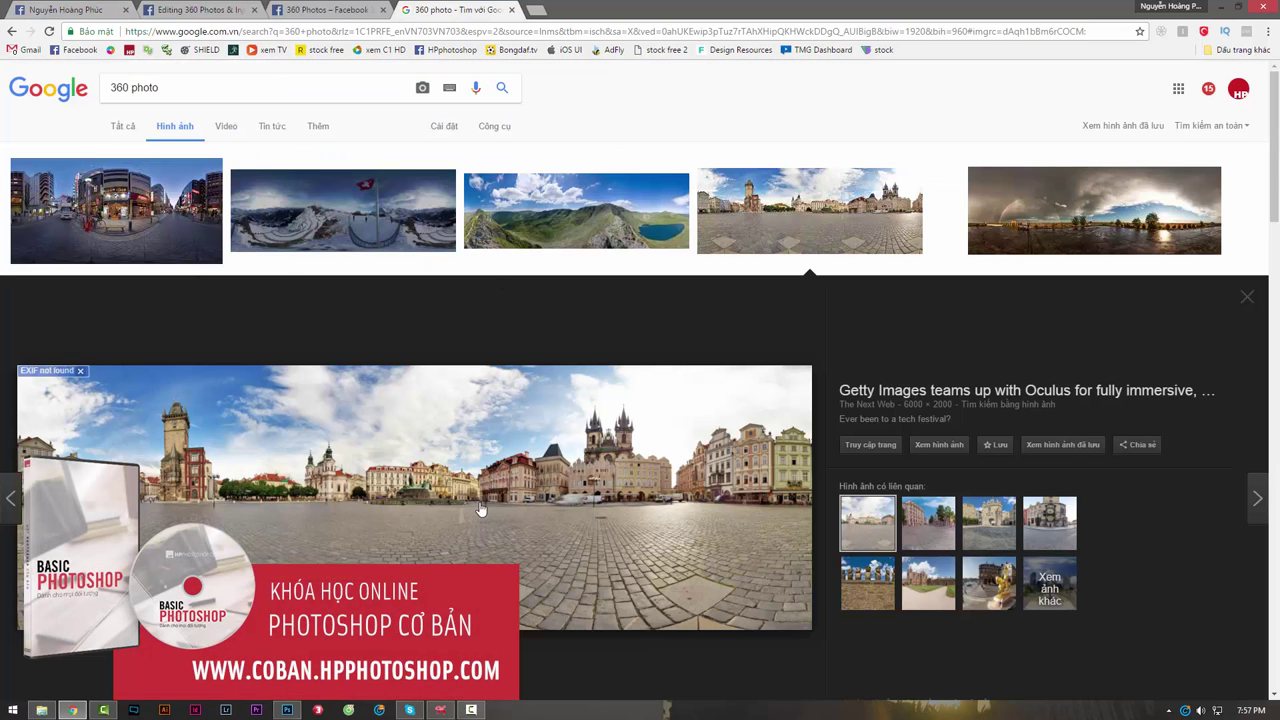
scroll(408, 455, down, 1)
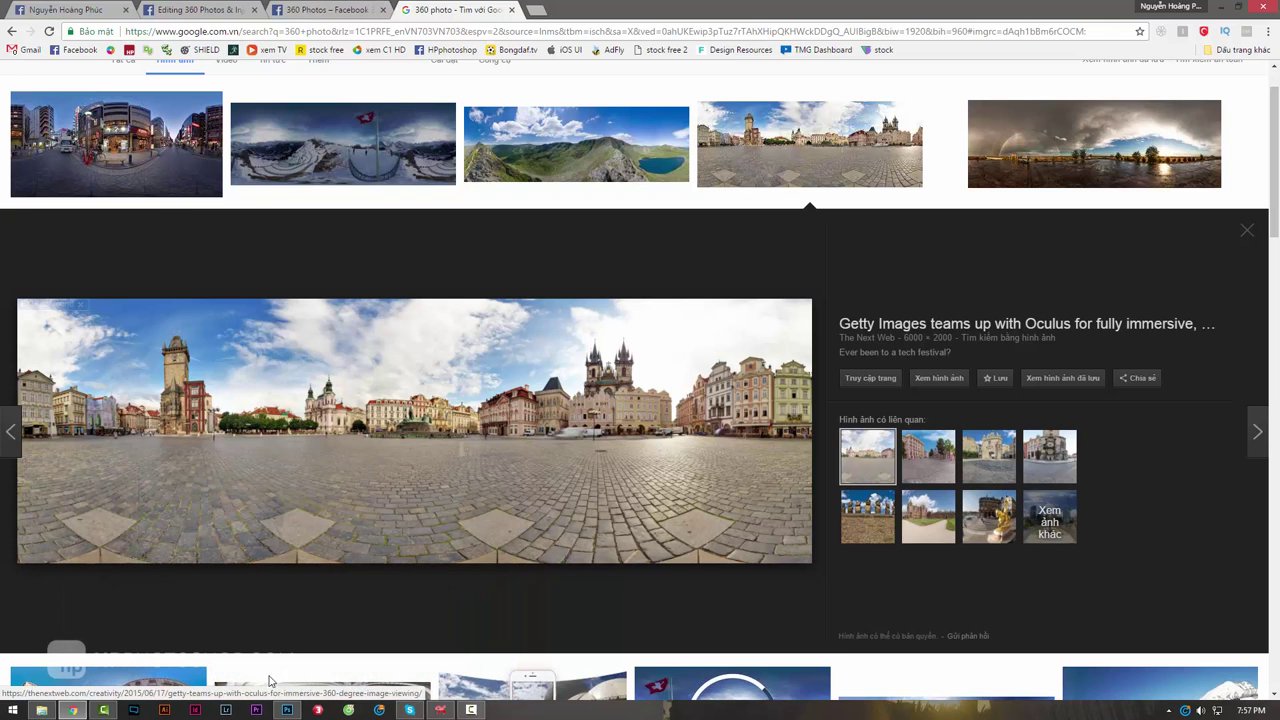
click(287, 710)
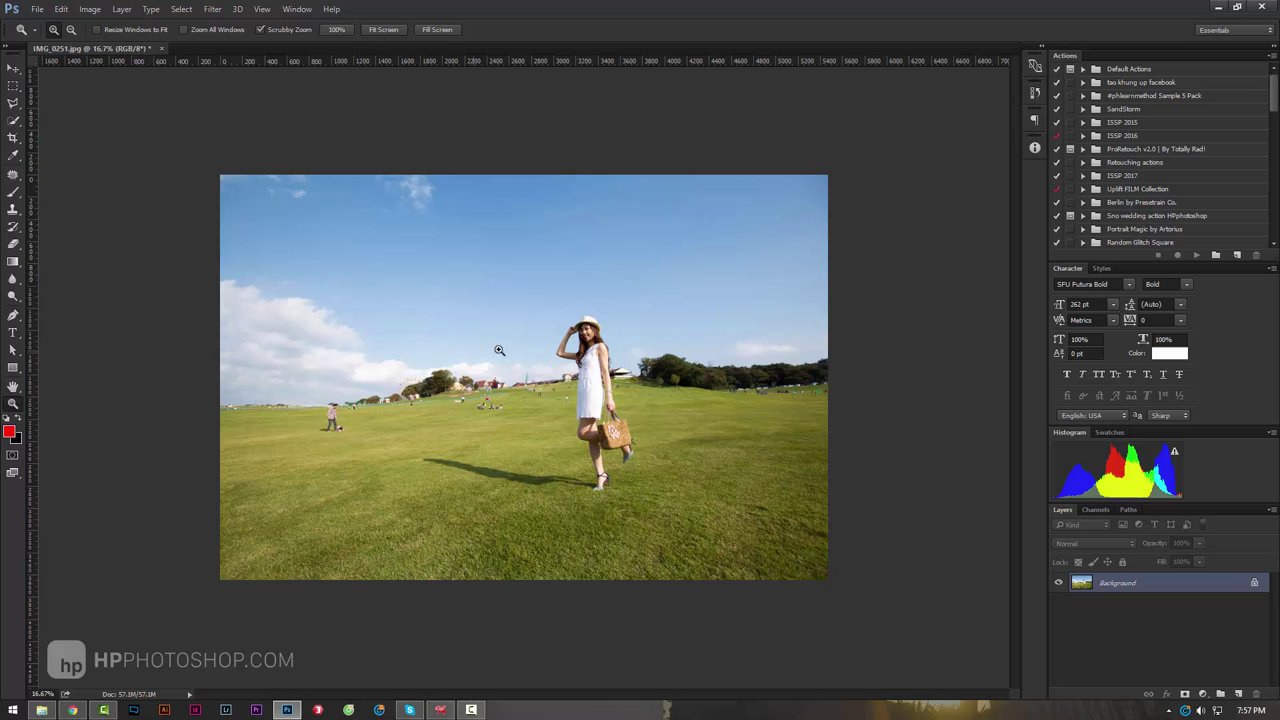
Browse the D: DATA drive in the Open dialog, then cancel without opening a file.
click(37, 9)
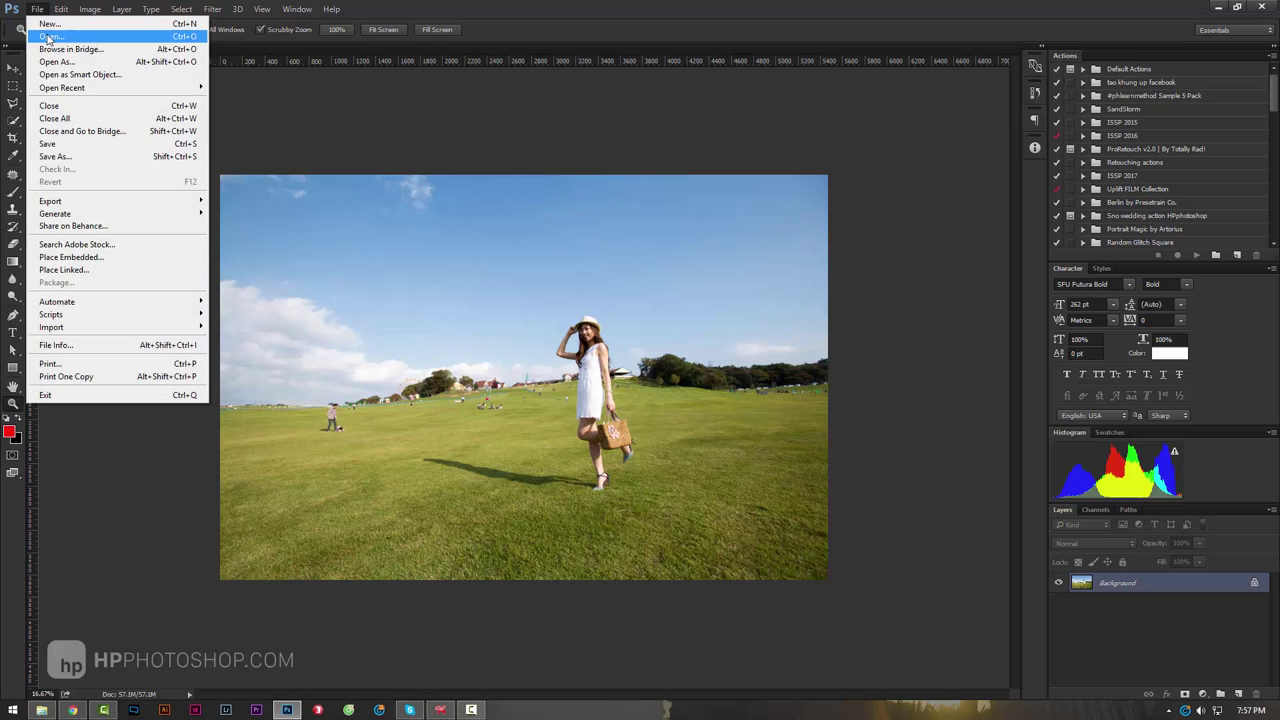
click(45, 34)
scroll(60, 200, down, 2)
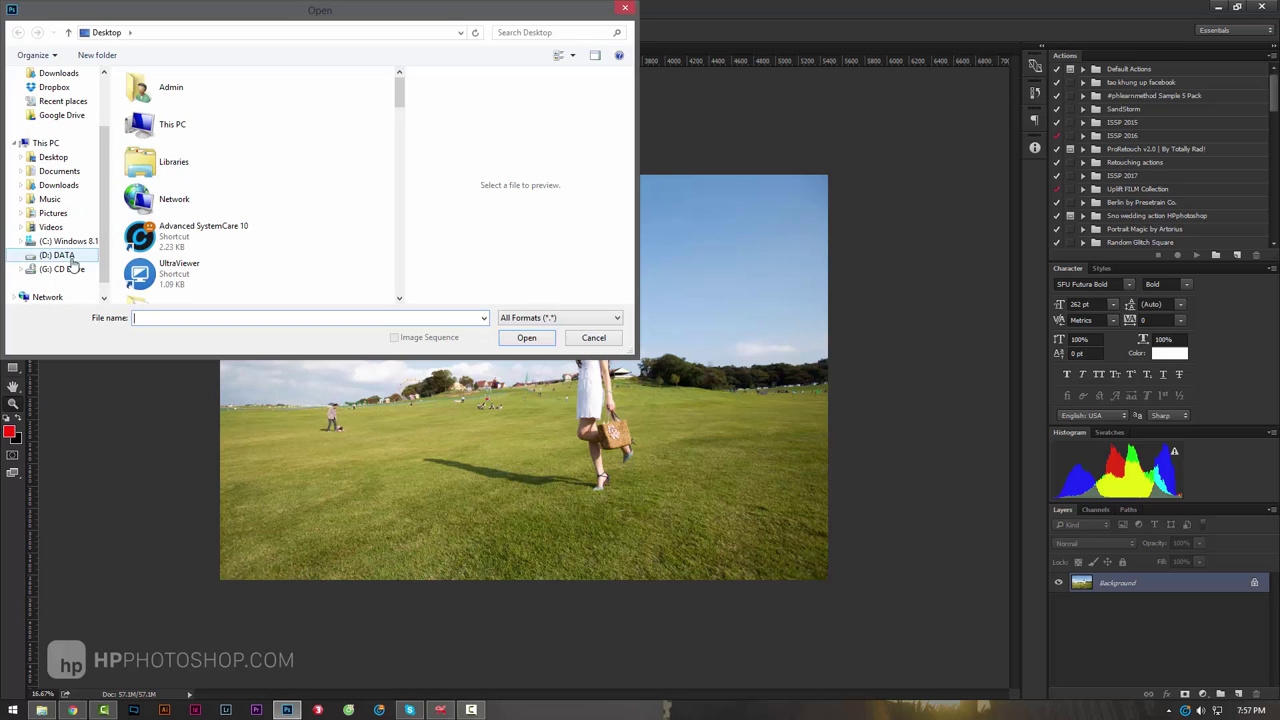
click(57, 255)
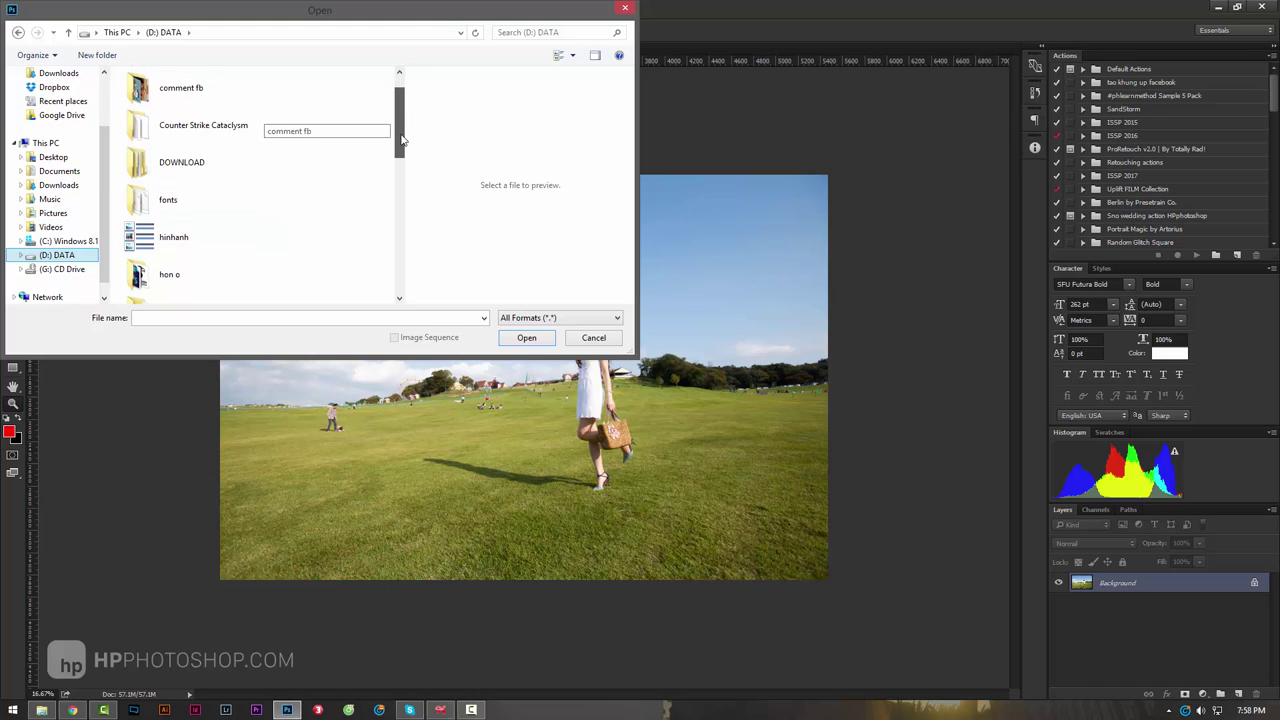
drag(402, 133, 343, 128)
click(594, 338)
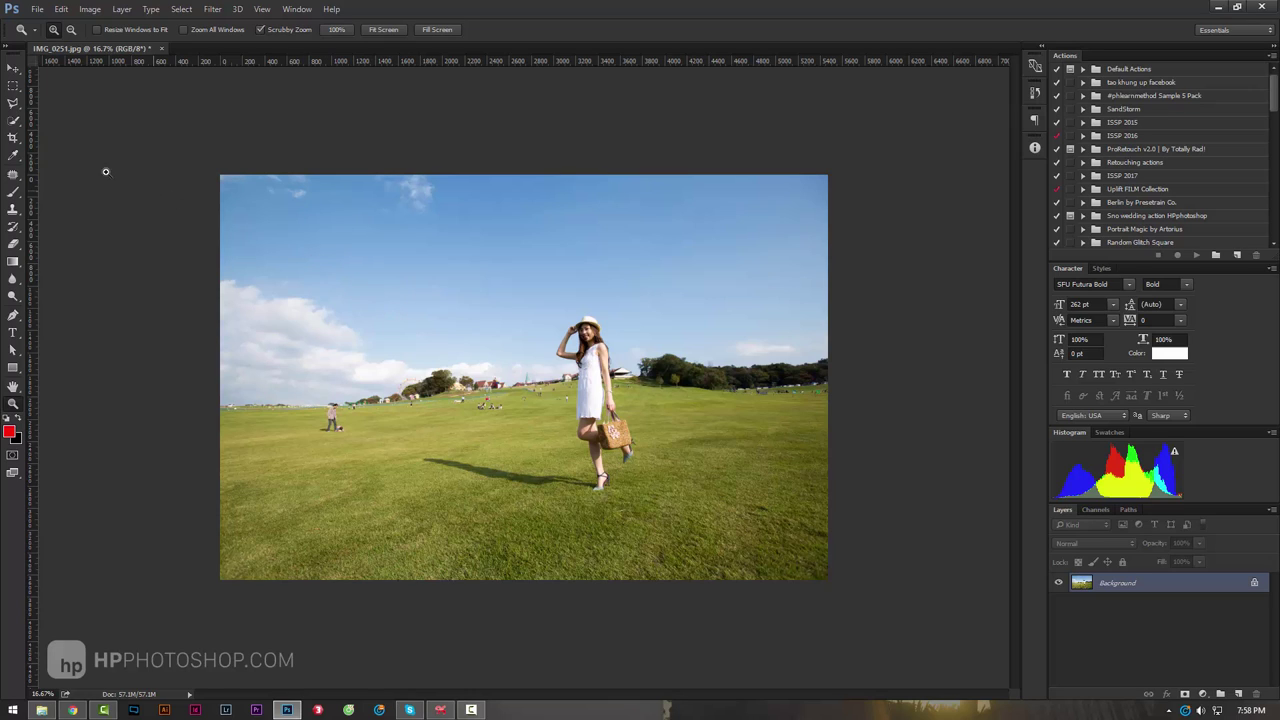
Select the standard Crop Tool with a custom 2 by 1 ratio.
click(15, 136)
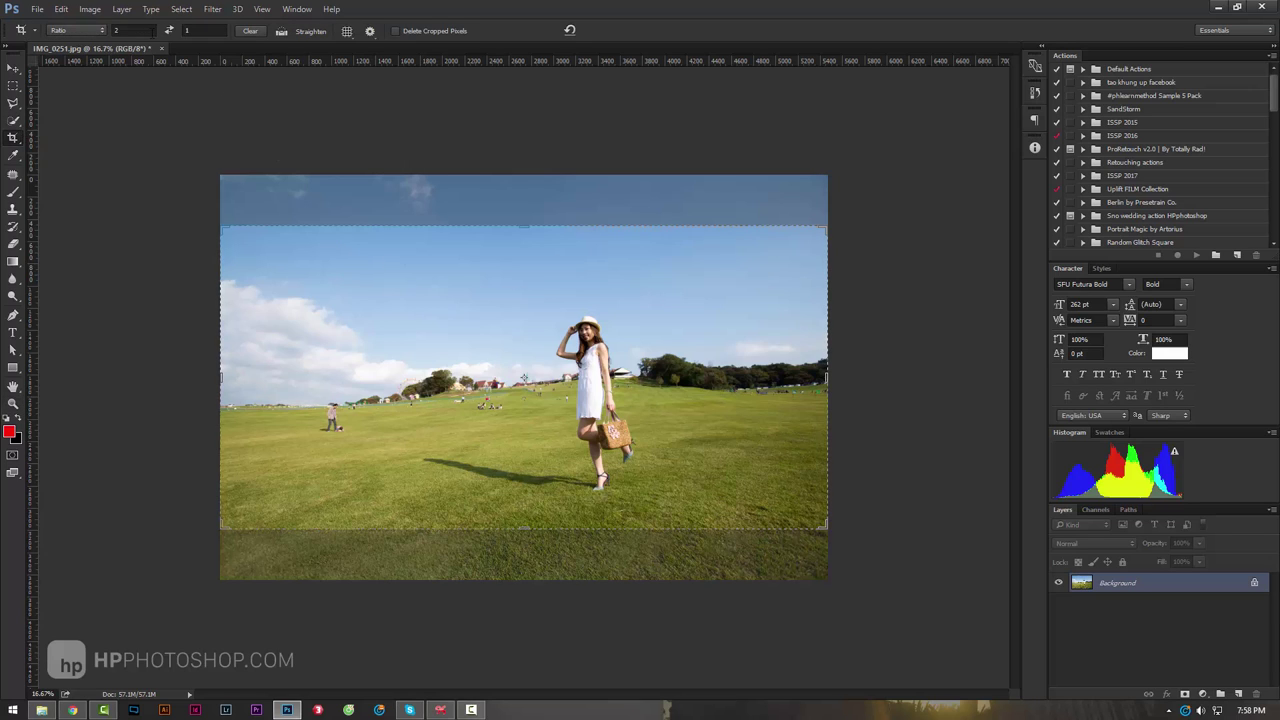
right_click(10, 140)
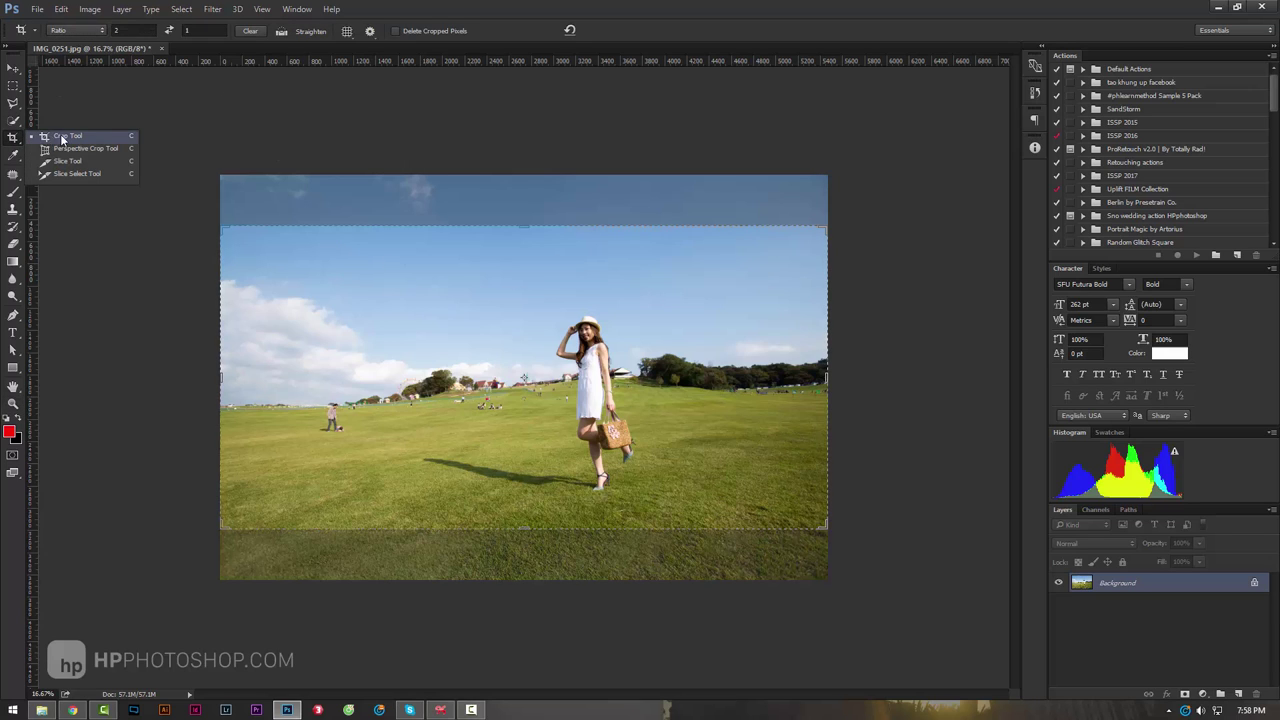
click(64, 140)
click(94, 34)
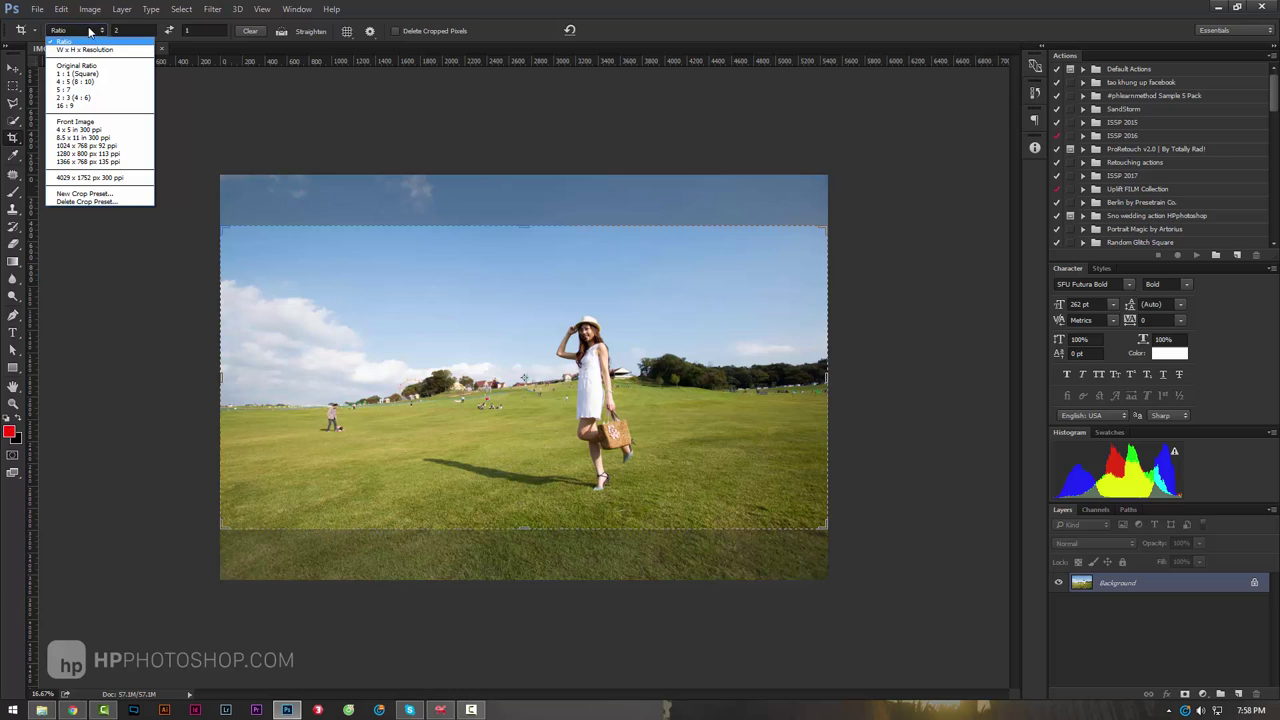
click(84, 43)
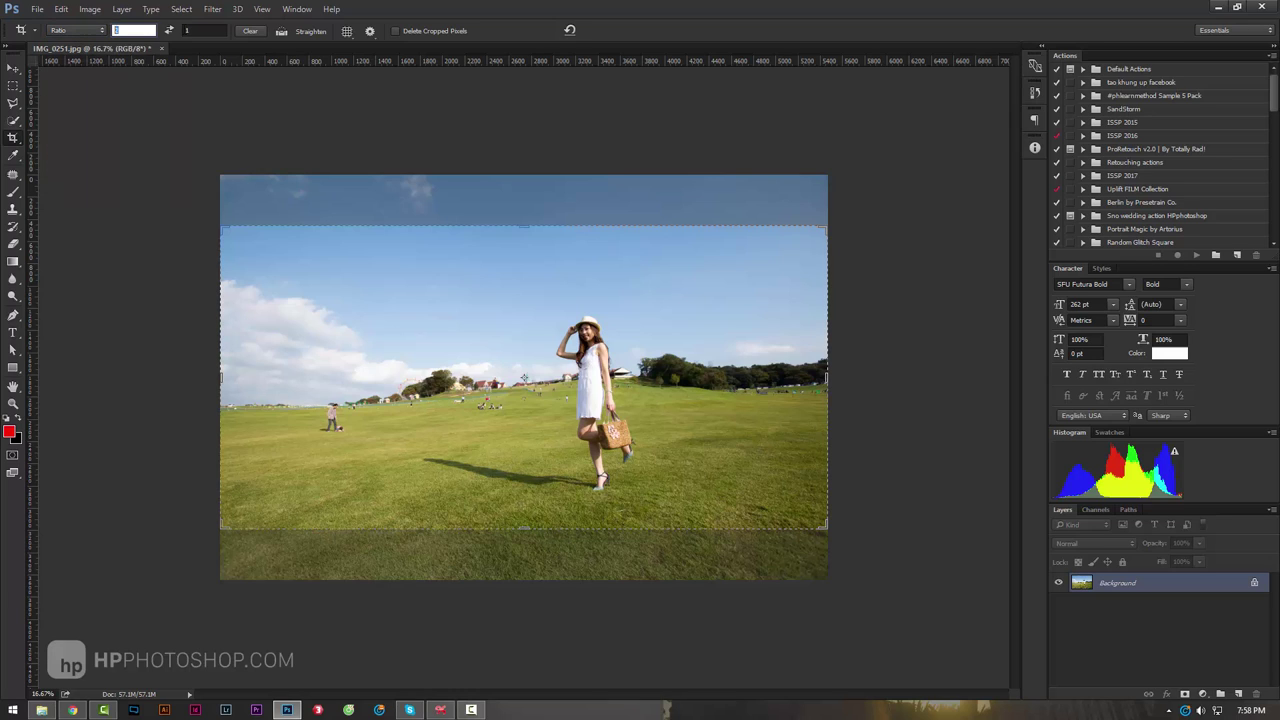
key(Tab)
Shift the photo upward inside the 2:1 crop frame and commit the crop.
drag(564, 372, 598, 372)
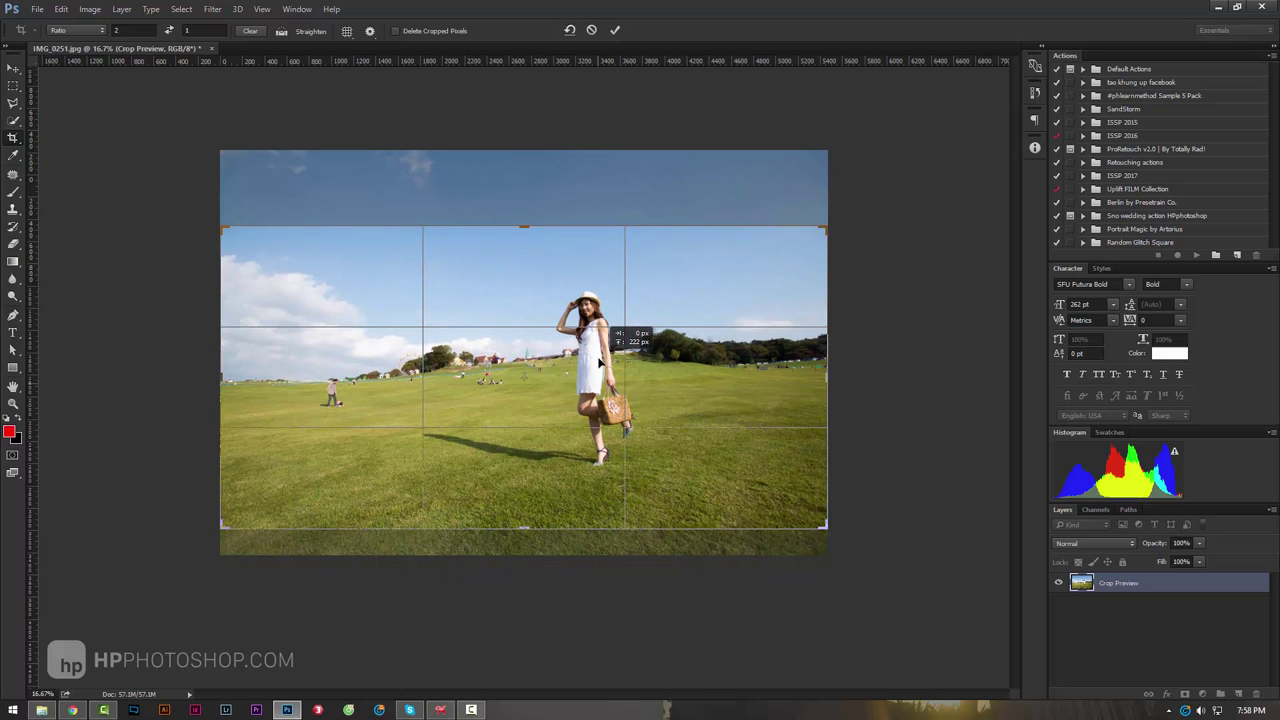
drag(598, 372, 580, 376)
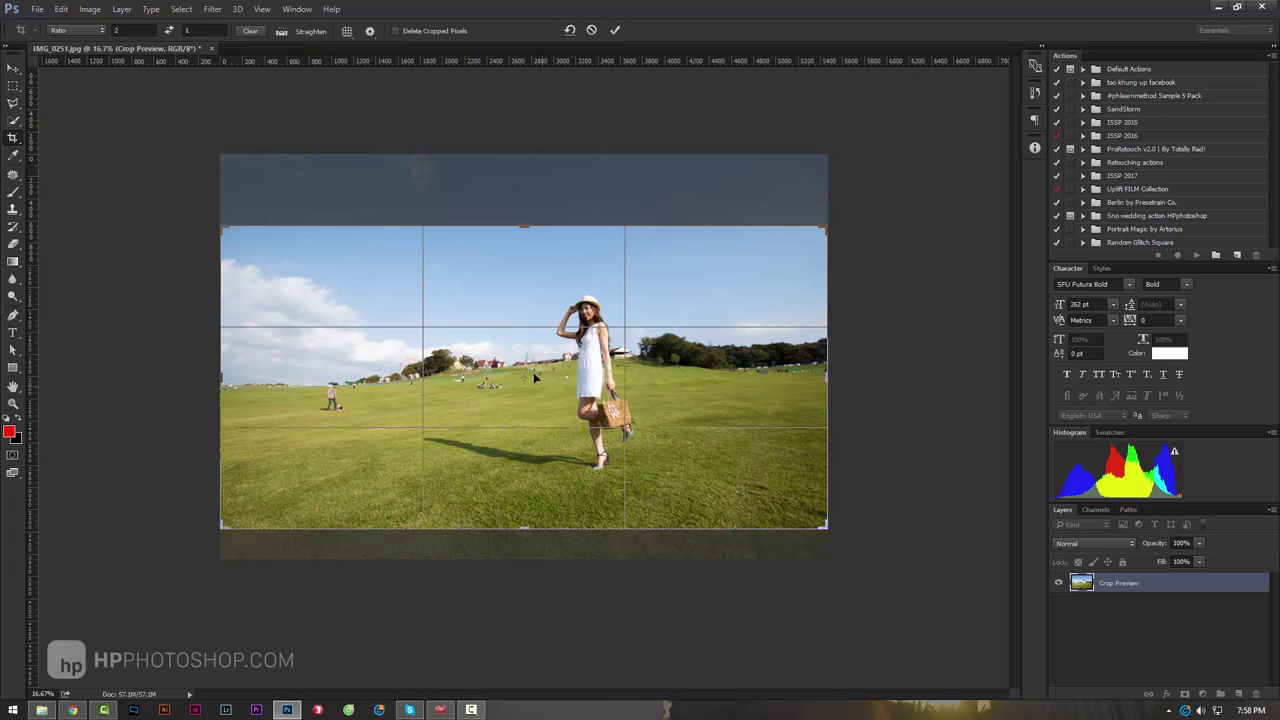
click(614, 31)
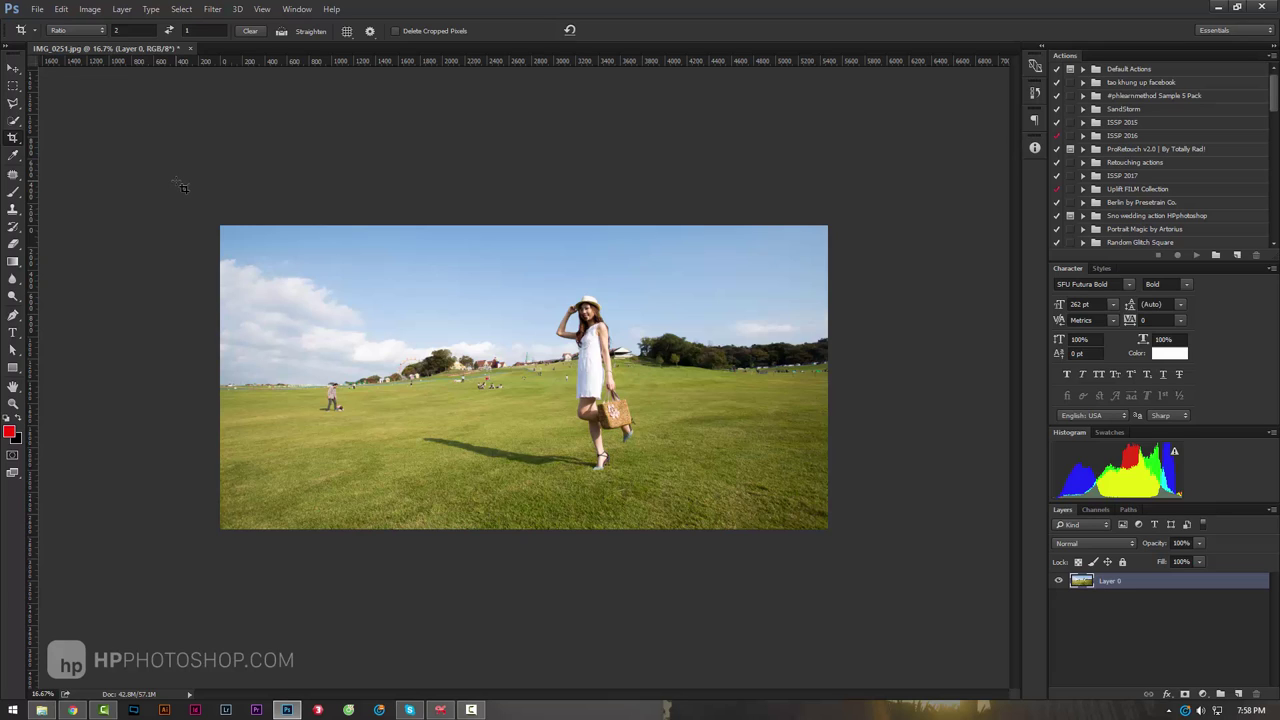
Open File Info for IMG_0251.jpg to view its Canon EOS 6D camera data.
click(36, 12)
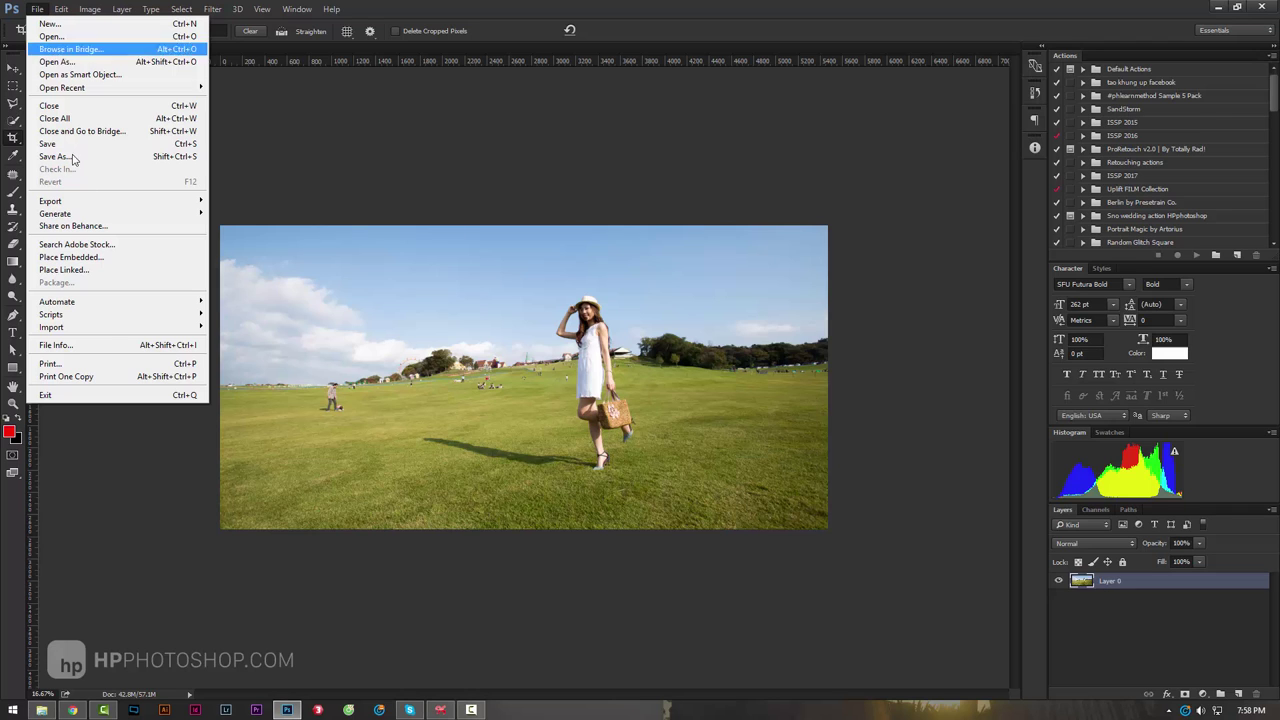
click(100, 345)
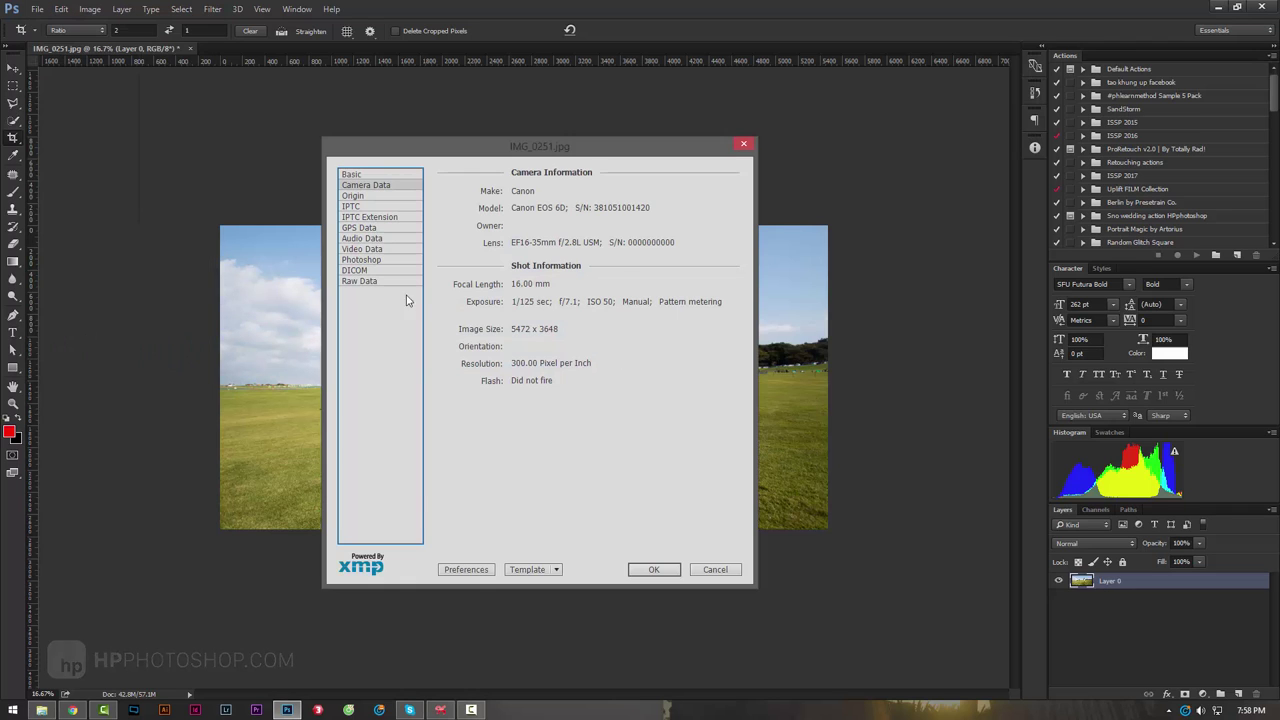
Import the create-360-image.xmp metadata template from the Downloads folder.
click(553, 570)
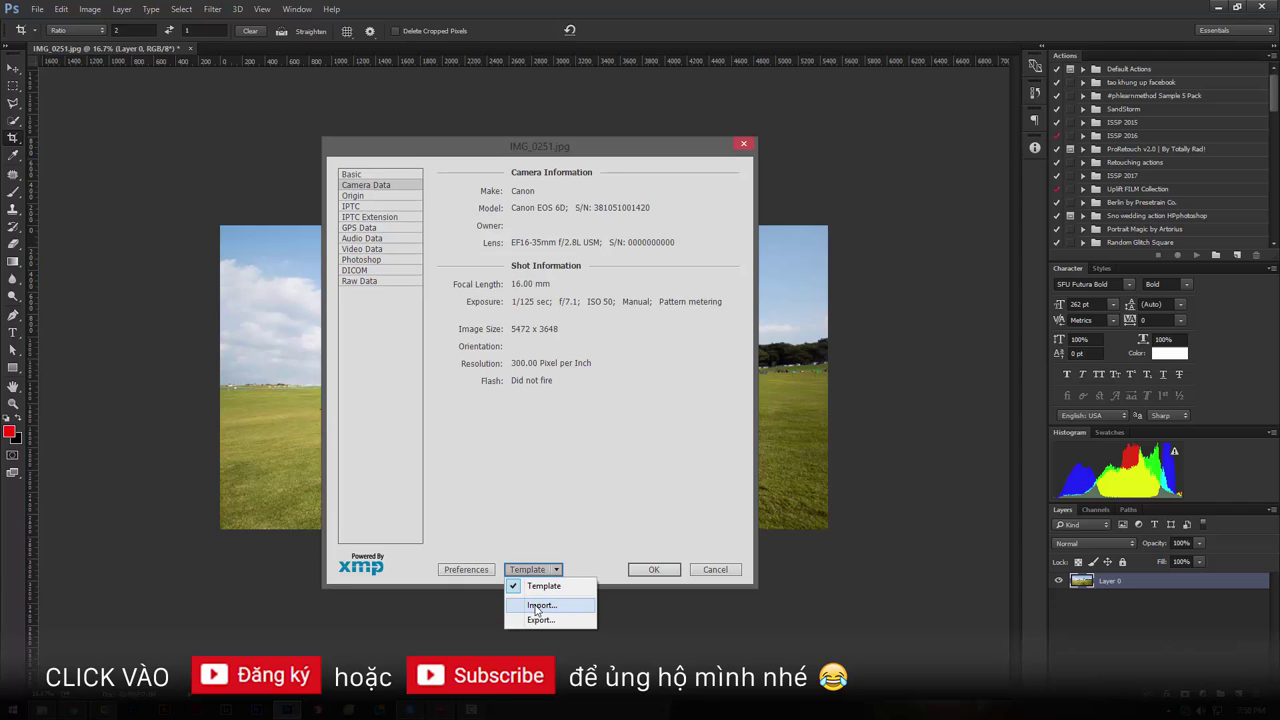
click(537, 606)
click(384, 305)
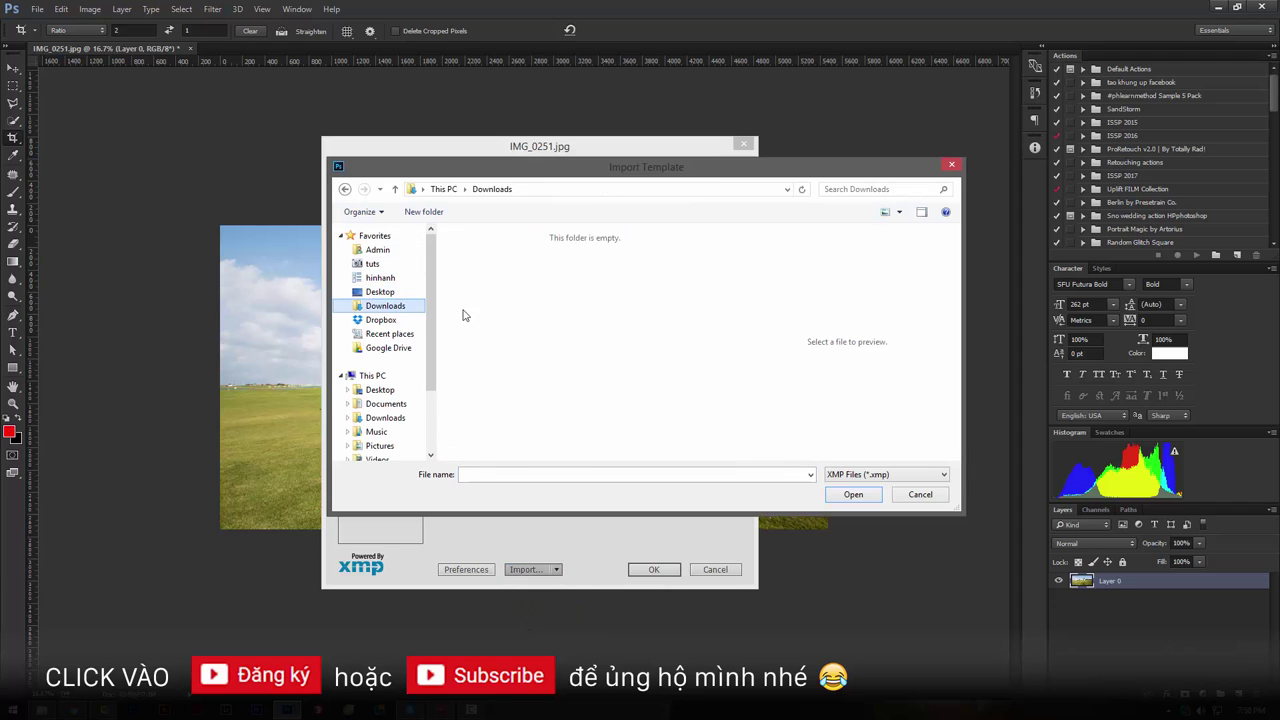
click(494, 278)
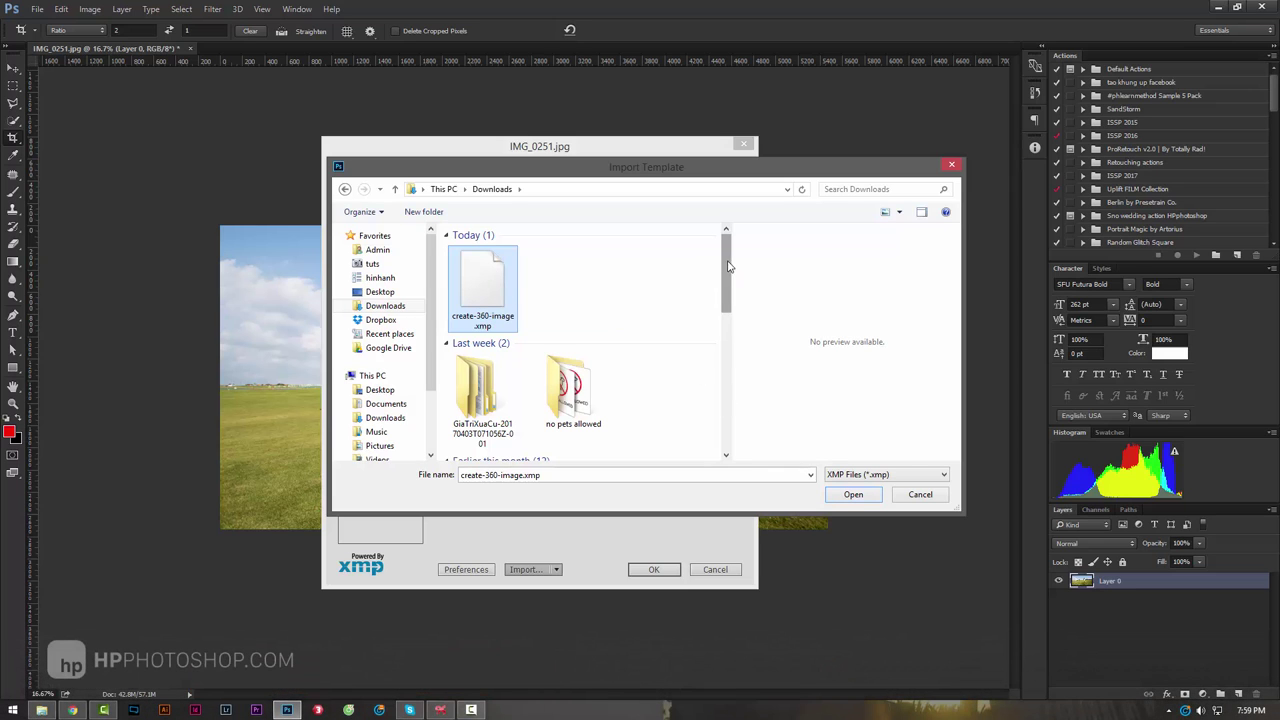
scroll(720, 275, down, 2)
scroll(494, 287, up, 2)
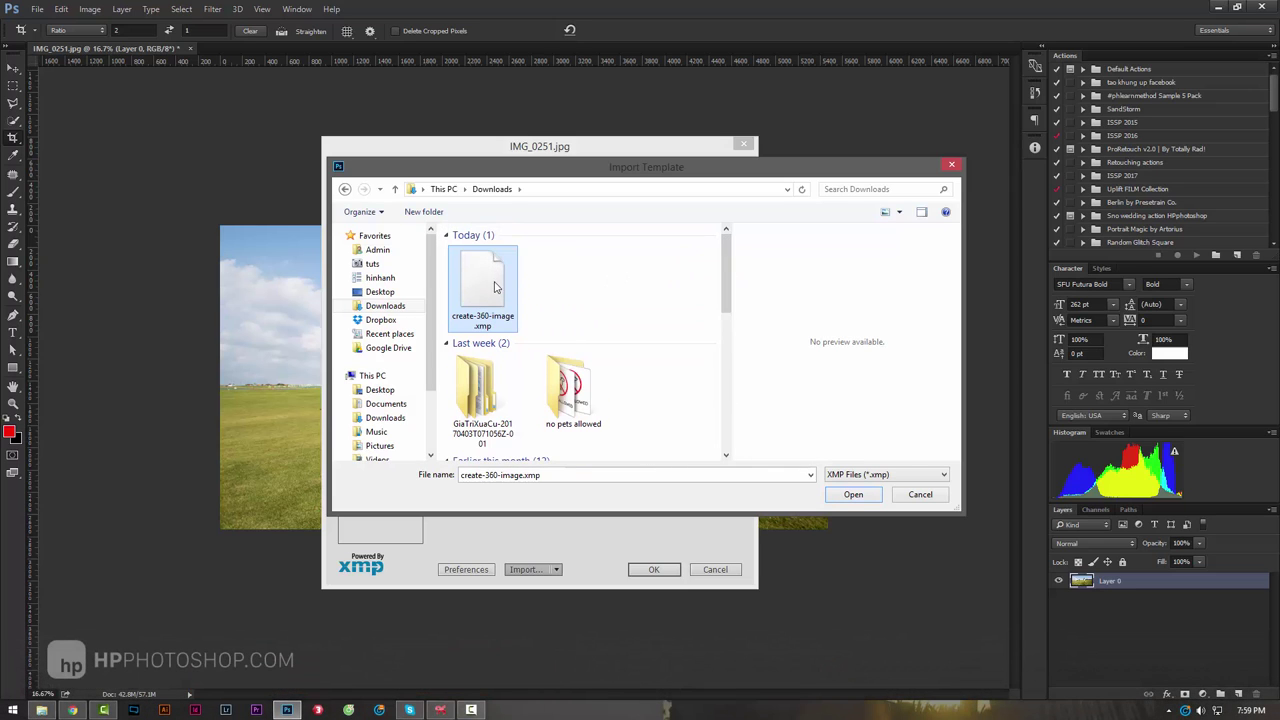
click(852, 494)
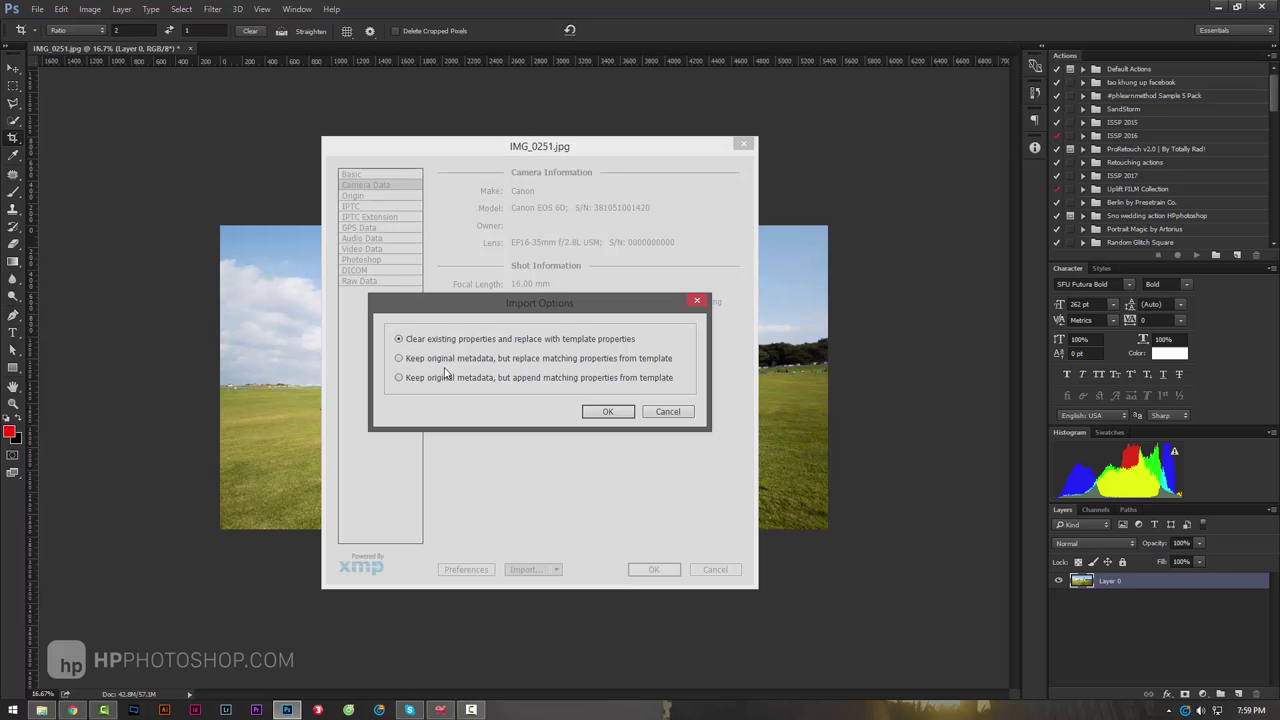
Import the template with 'Keep original metadata, but replace matching properties from template' selected.
click(454, 361)
mouse_move(517, 303)
mouse_down()
mouse_move(794, 357)
mouse_move(800, 346)
mouse_up()
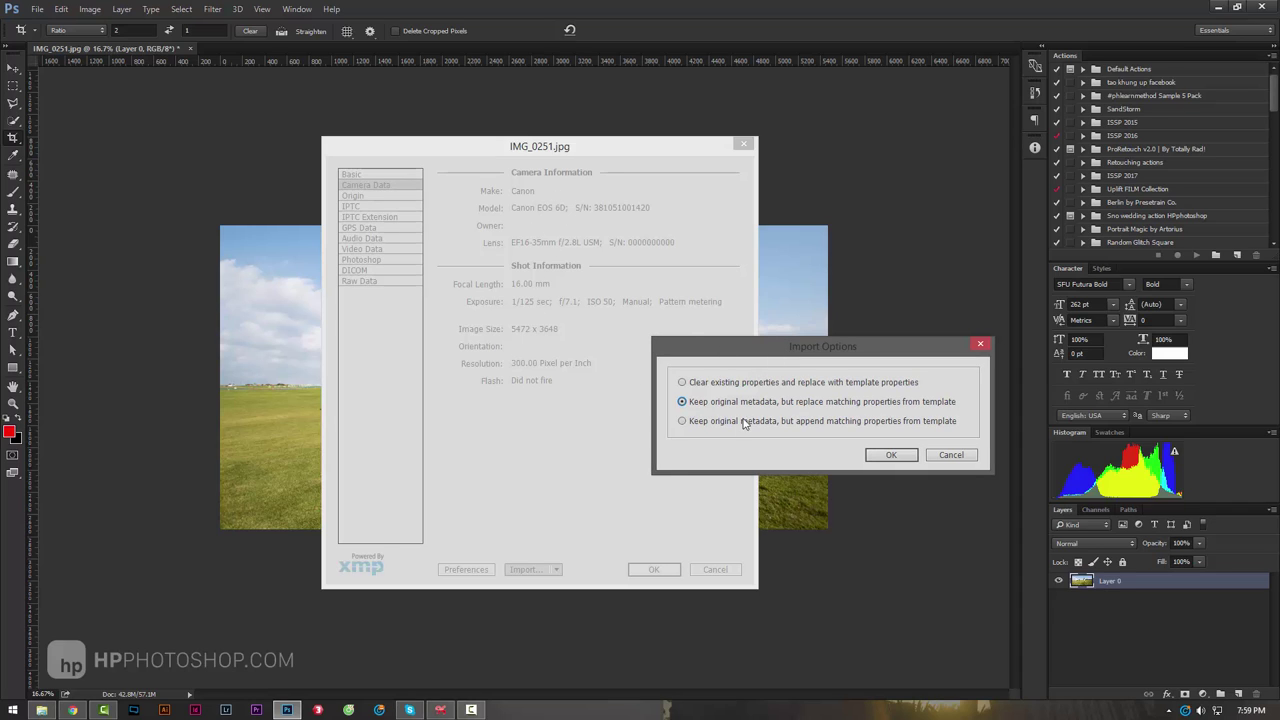
mouse_move(801, 402)
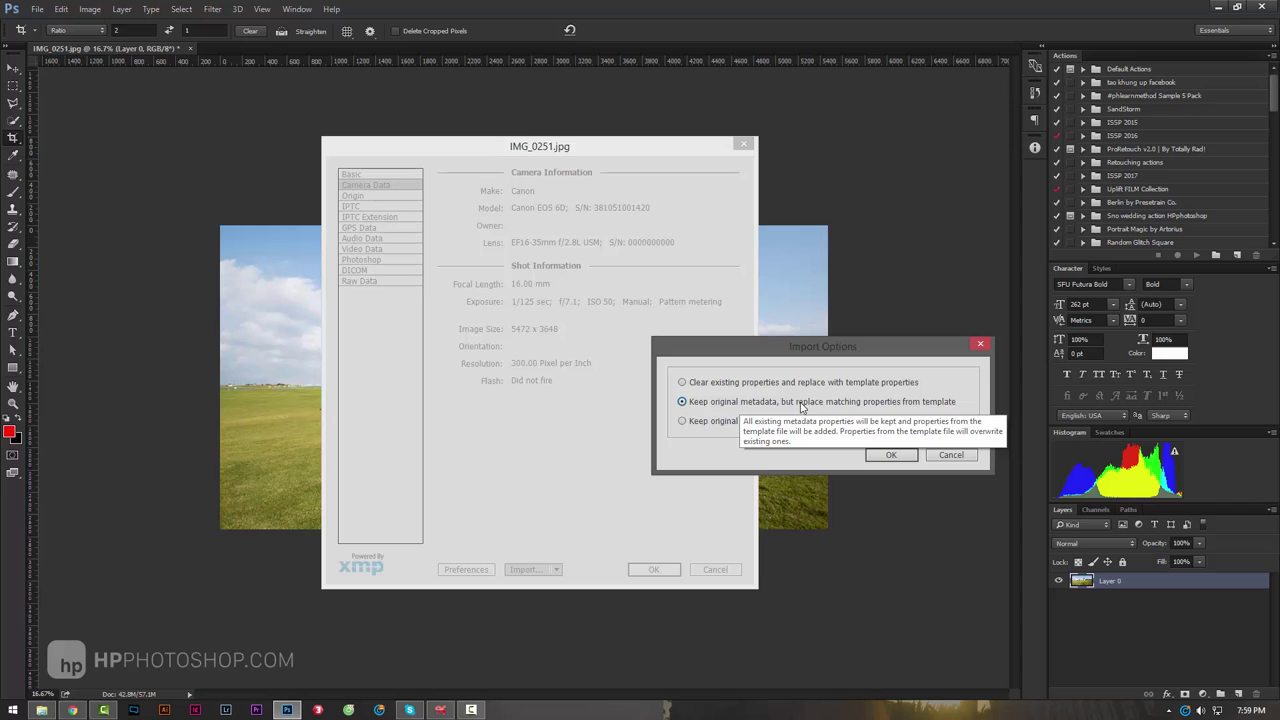
drag(843, 352, 799, 364)
click(679, 395)
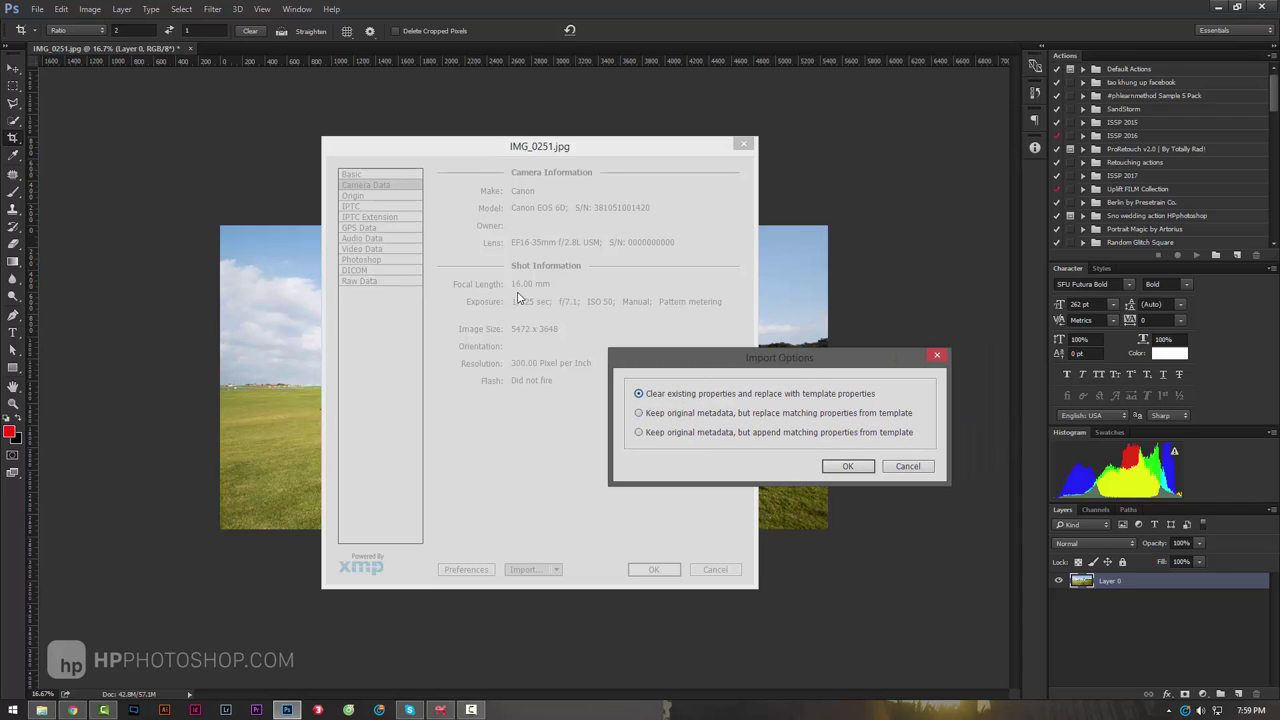
click(686, 416)
click(847, 466)
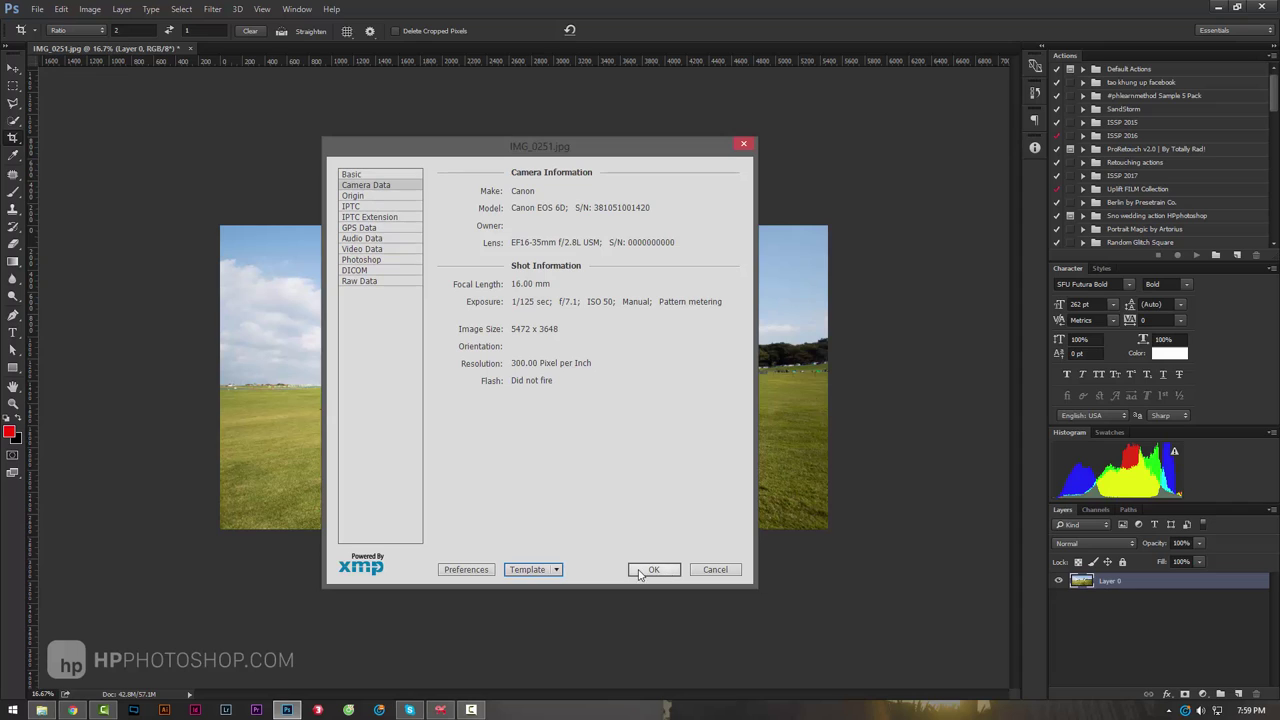
click(556, 569)
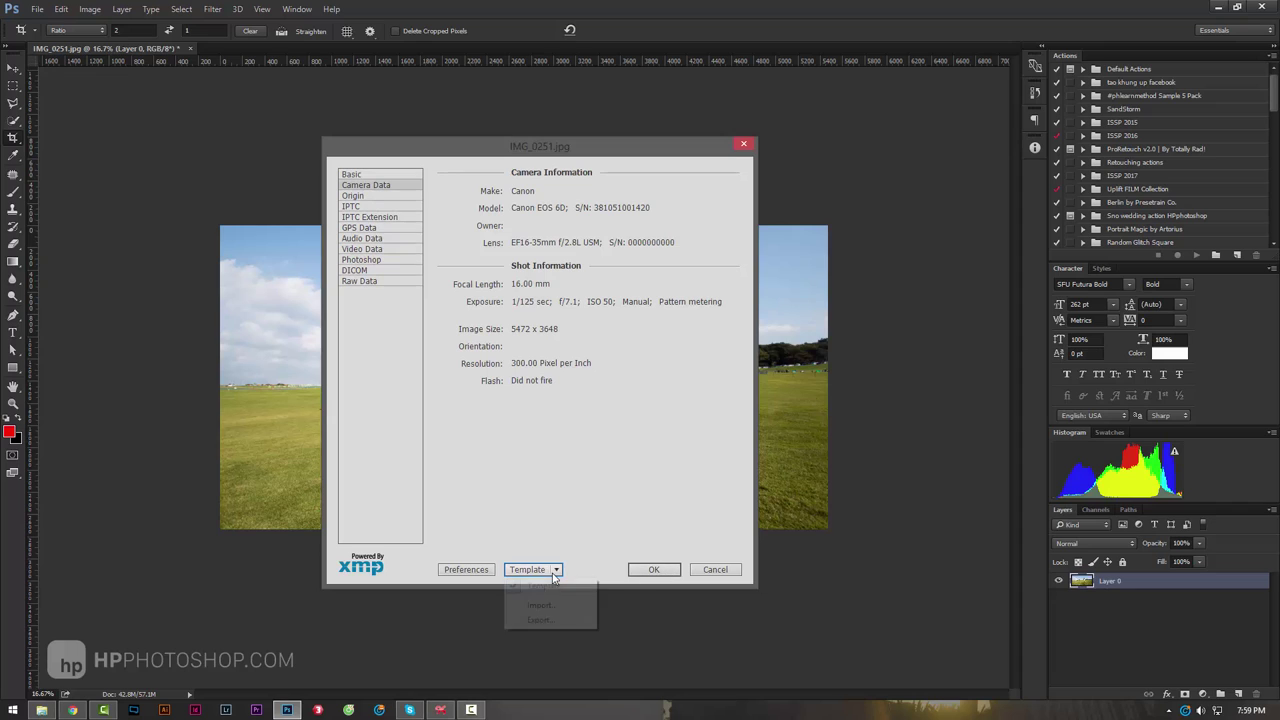
Close File Info and save IMG_0251.jpg as a Maximum-quality JPEG, replacing the existing file.
click(654, 569)
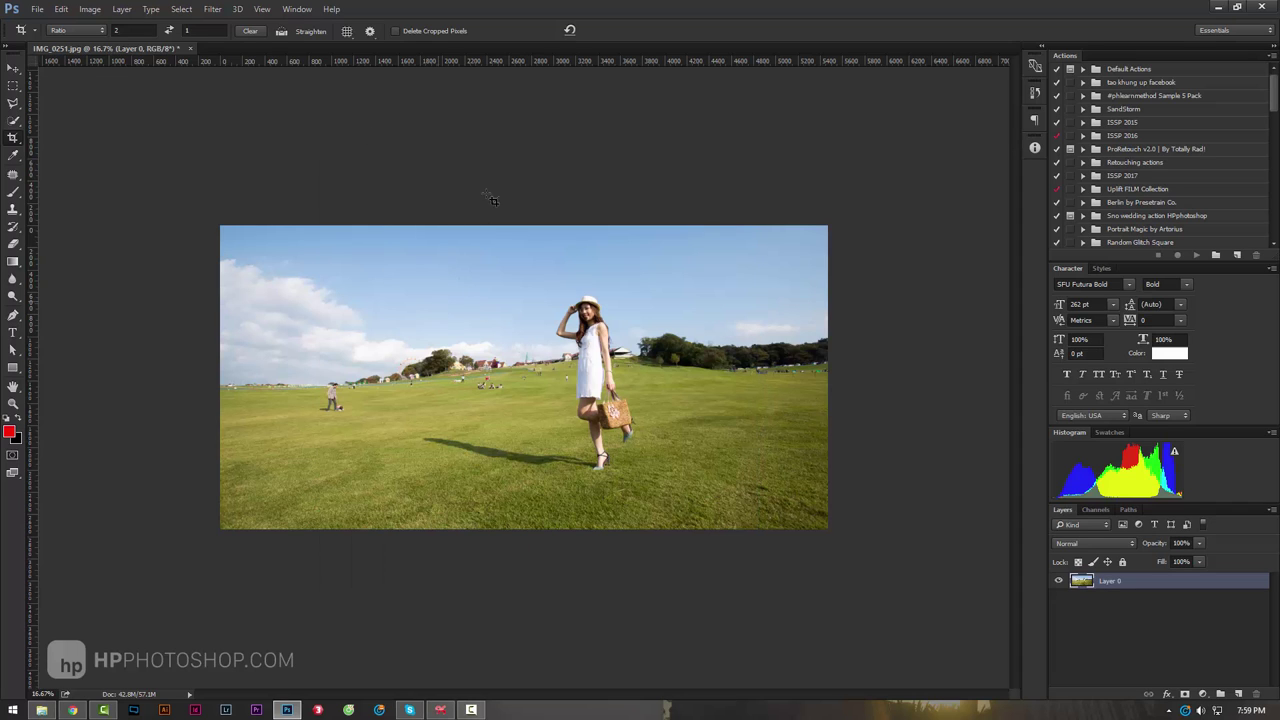
click(38, 10)
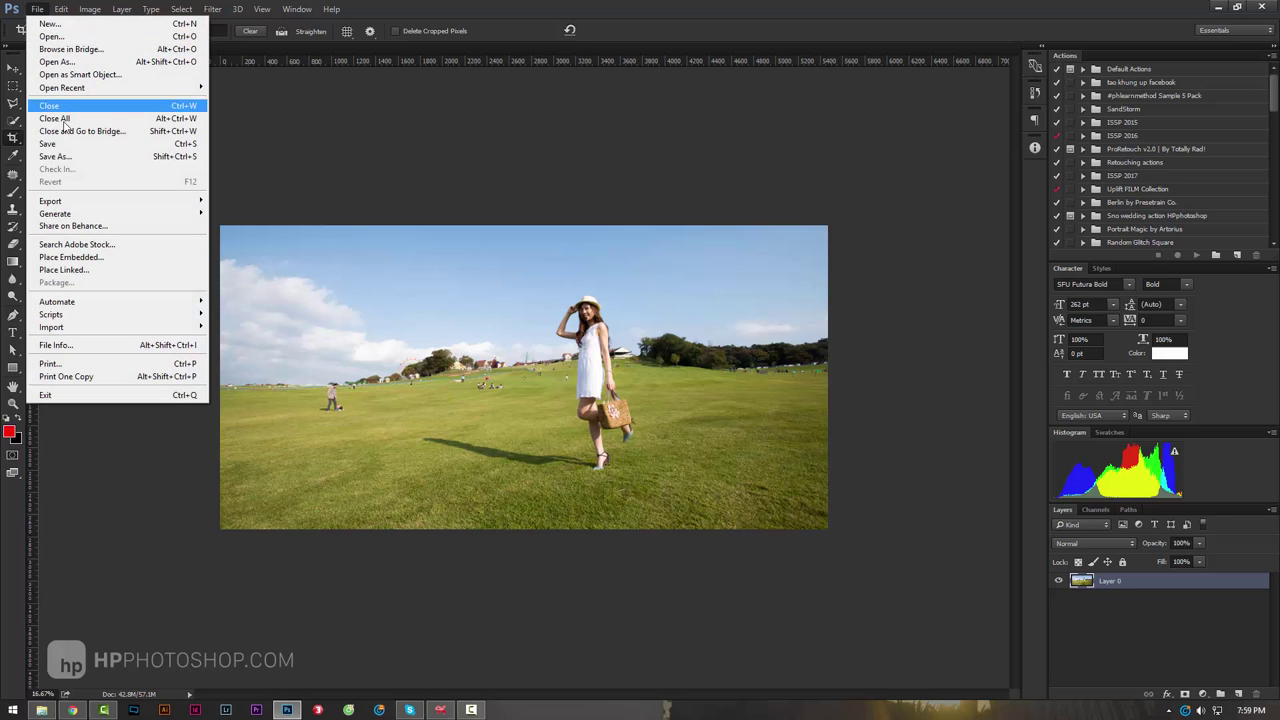
click(76, 157)
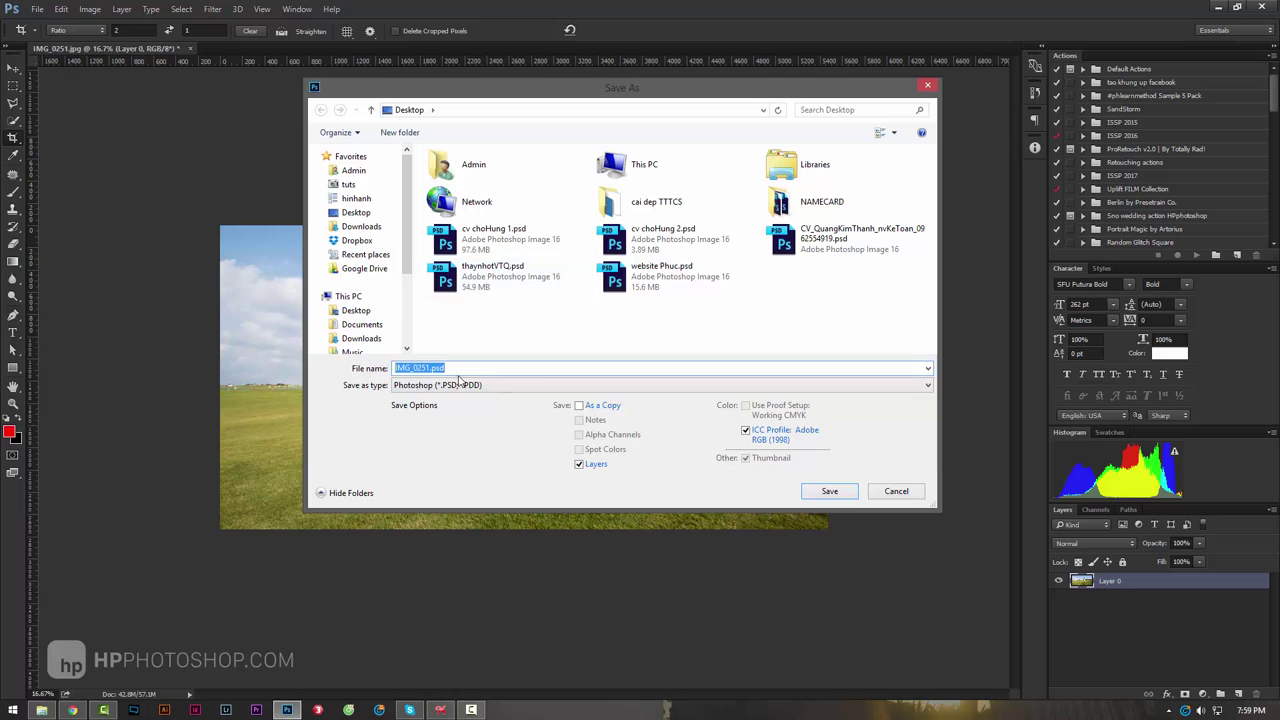
click(461, 385)
click(494, 490)
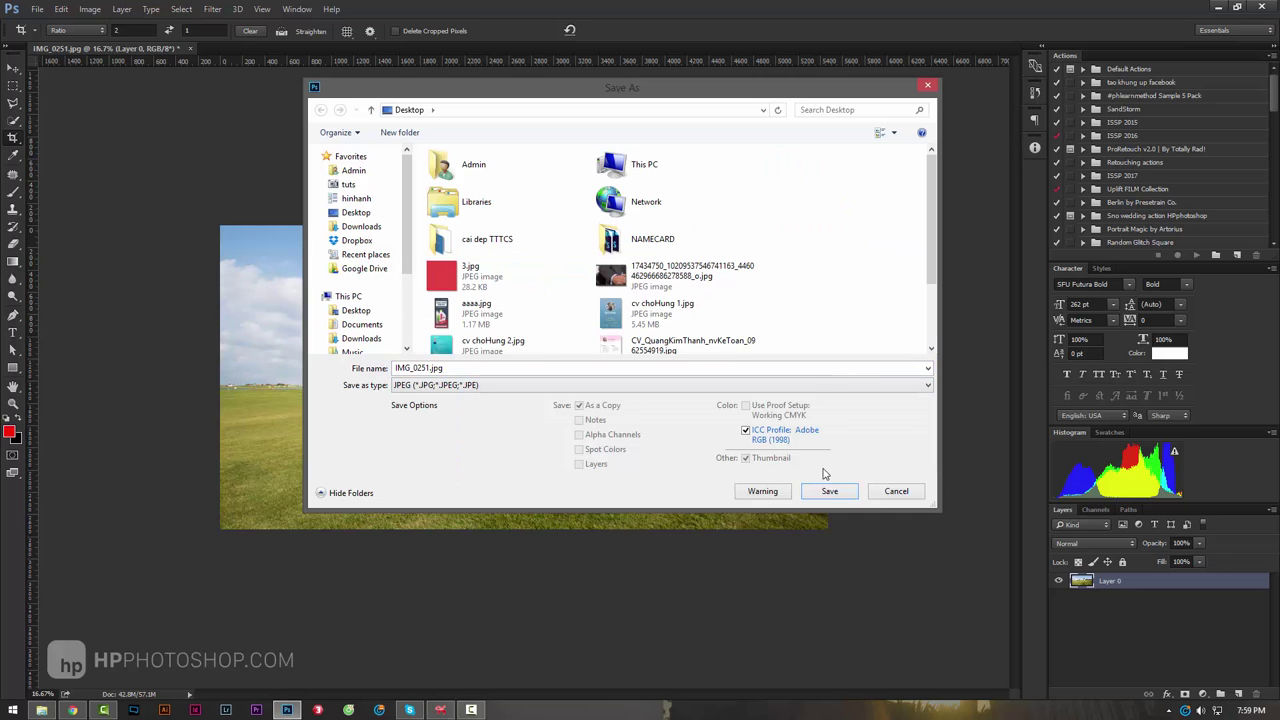
click(826, 489)
click(682, 362)
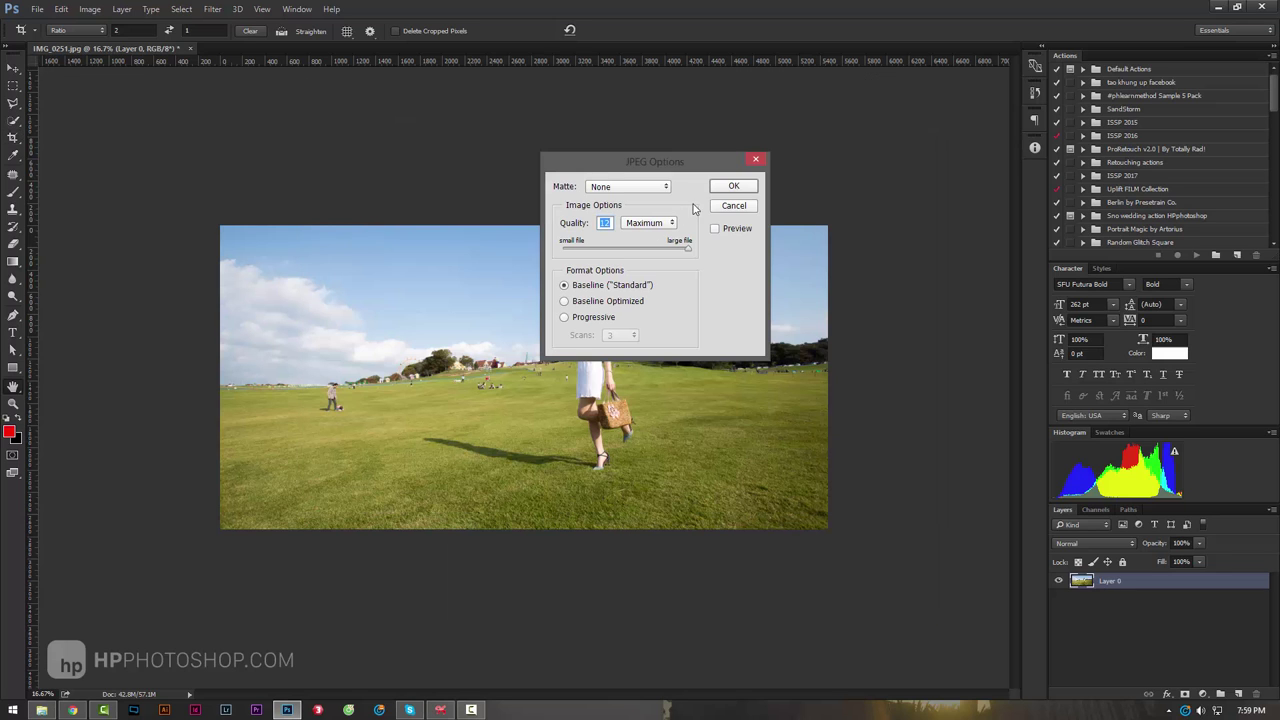
click(733, 186)
Add white Bold 'hpphotoshop' text at 78 pt over the grass.
click(12, 332)
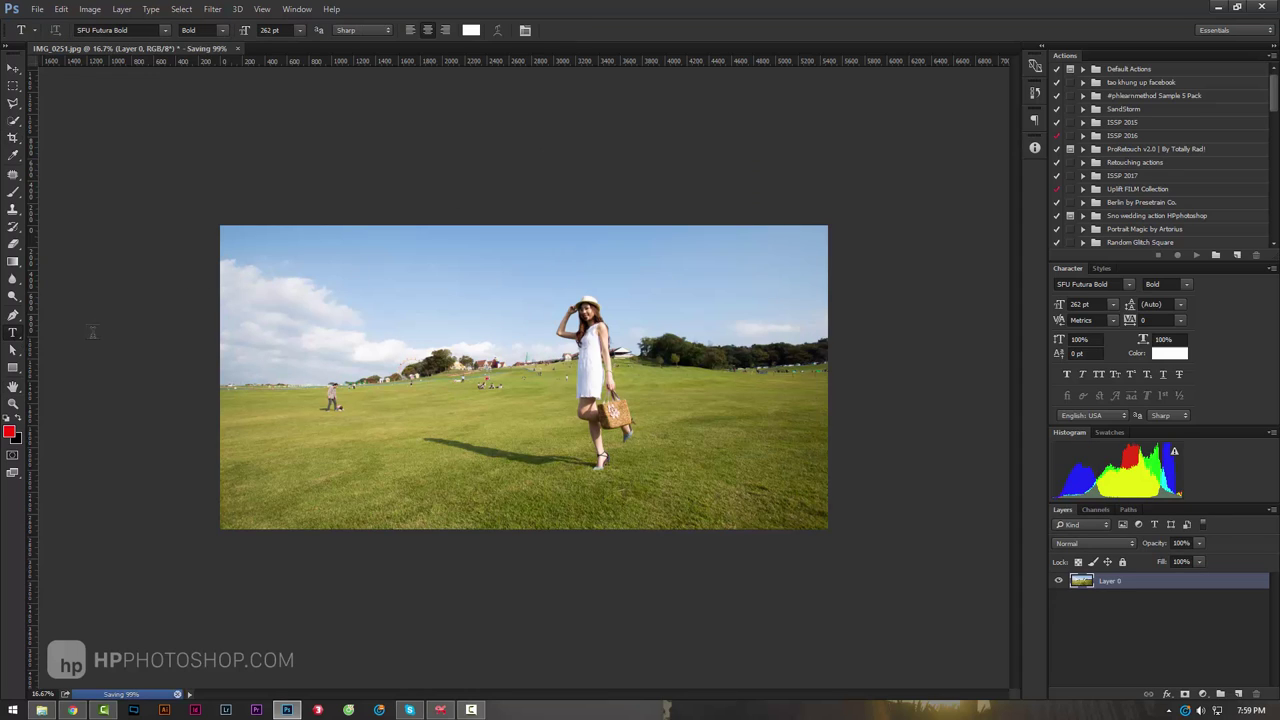
click(367, 378)
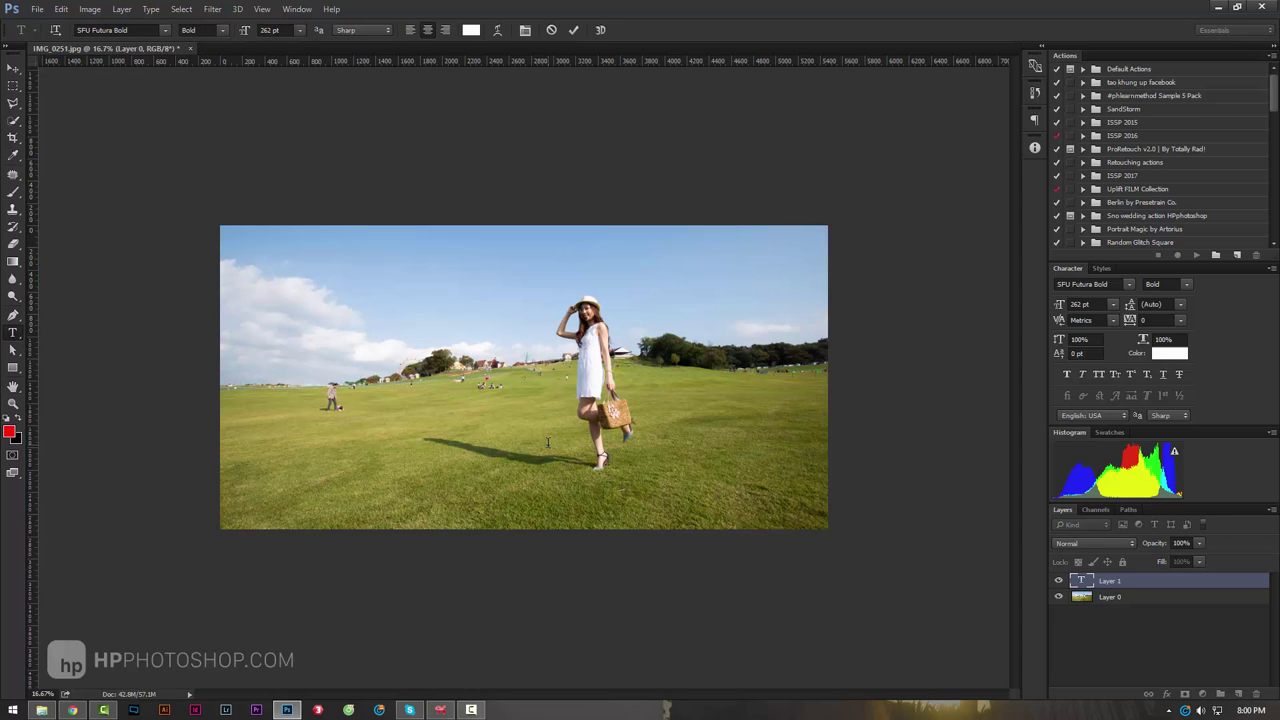
text(hpphotoshop)
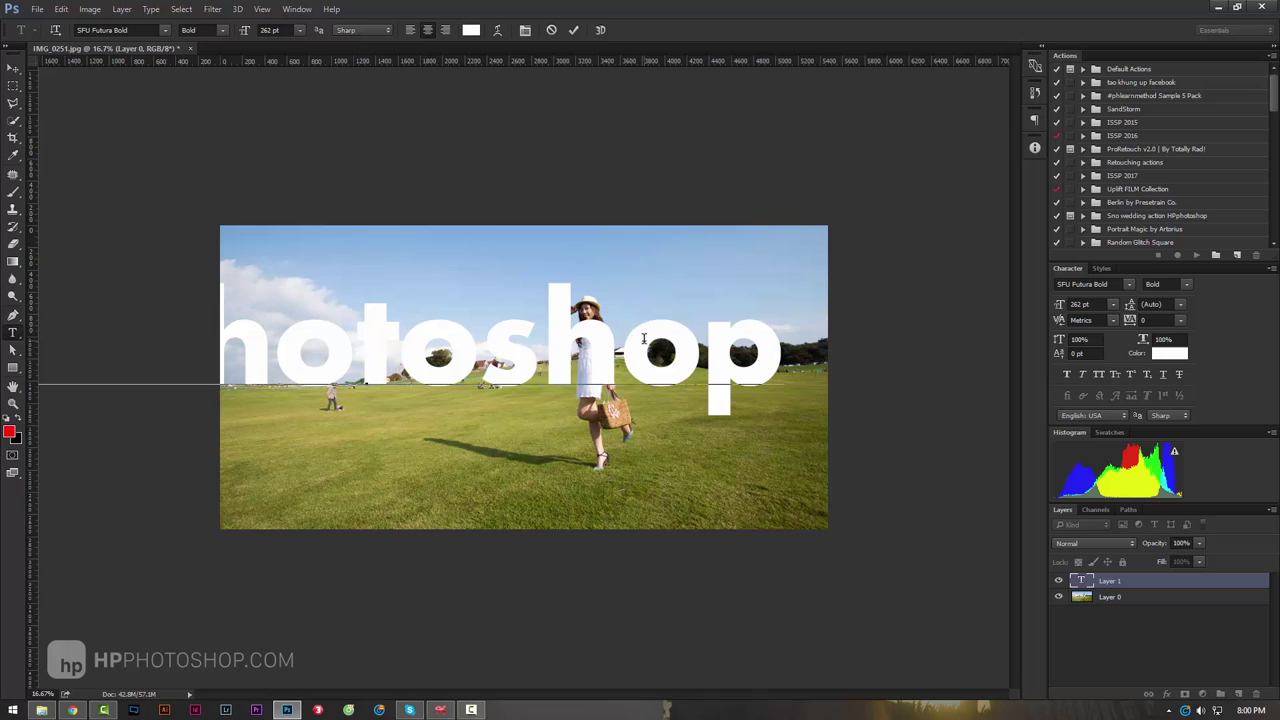
key(ctrl+a)
click(222, 30)
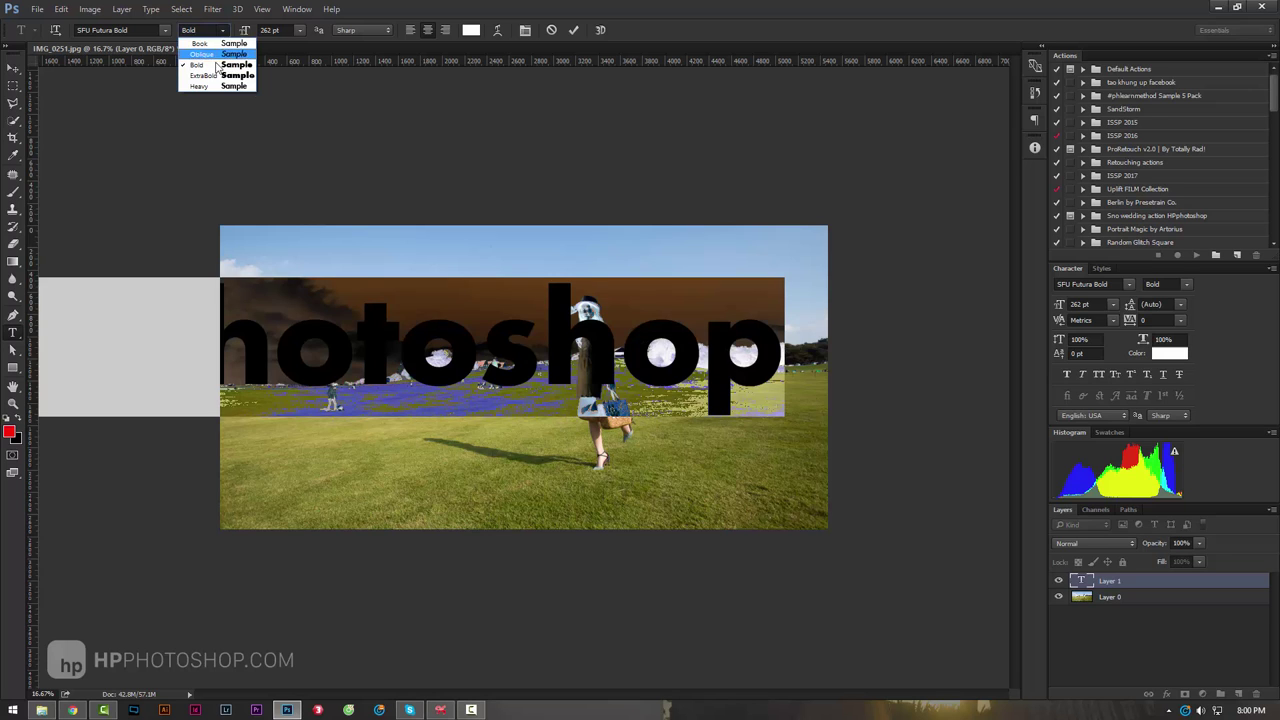
click(218, 70)
drag(244, 36, 123, 106)
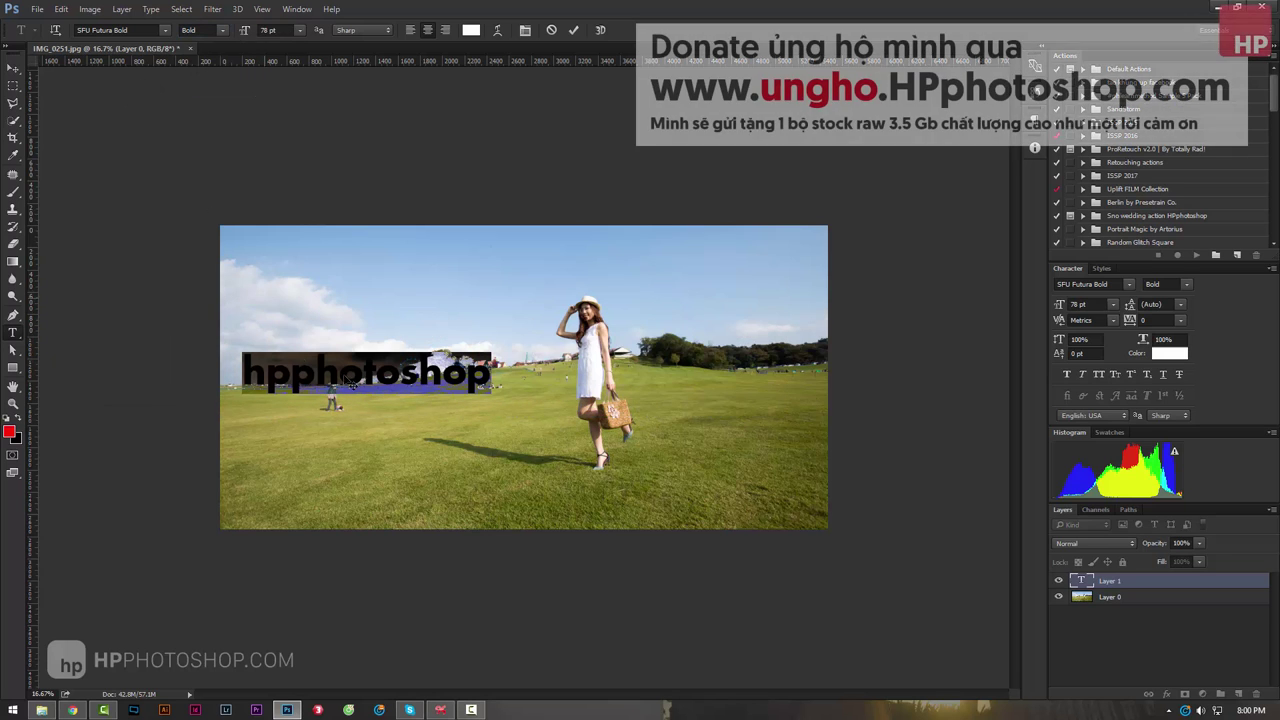
click(1186, 586)
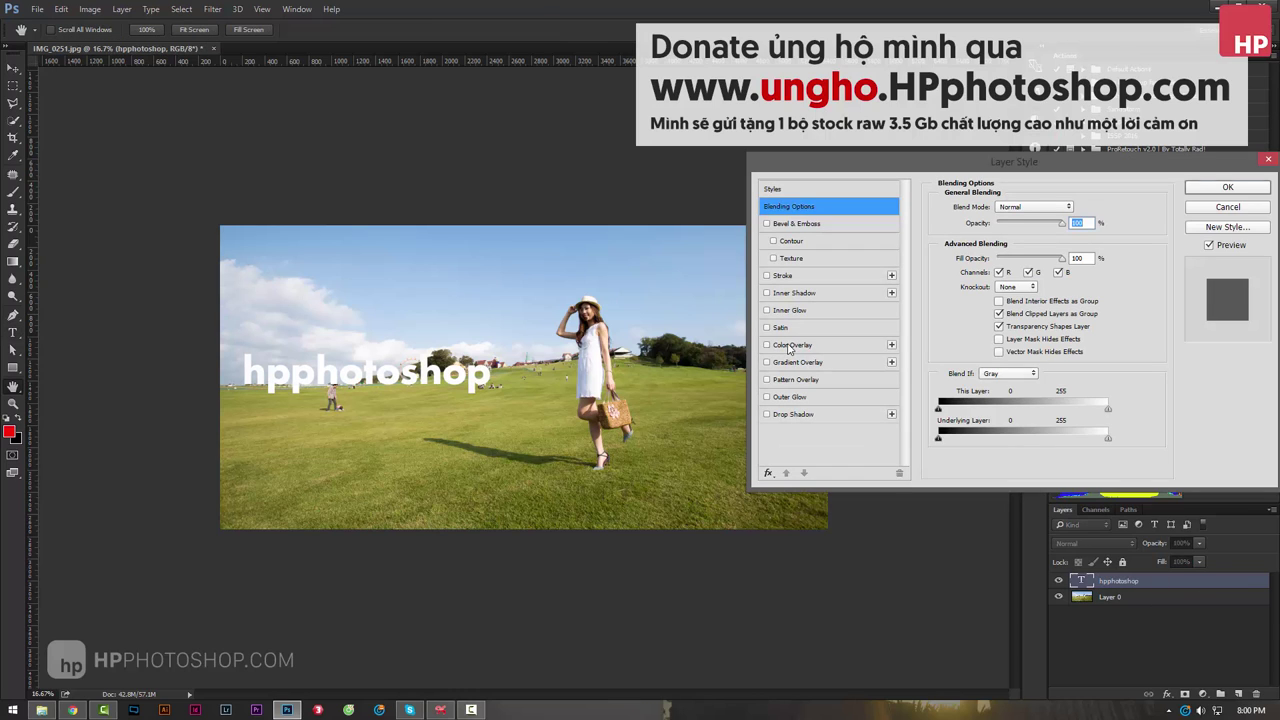
Try Color Overlay and Outer Glow, then add a Drop Shadow at 77% opacity.
click(789, 345)
click(767, 345)
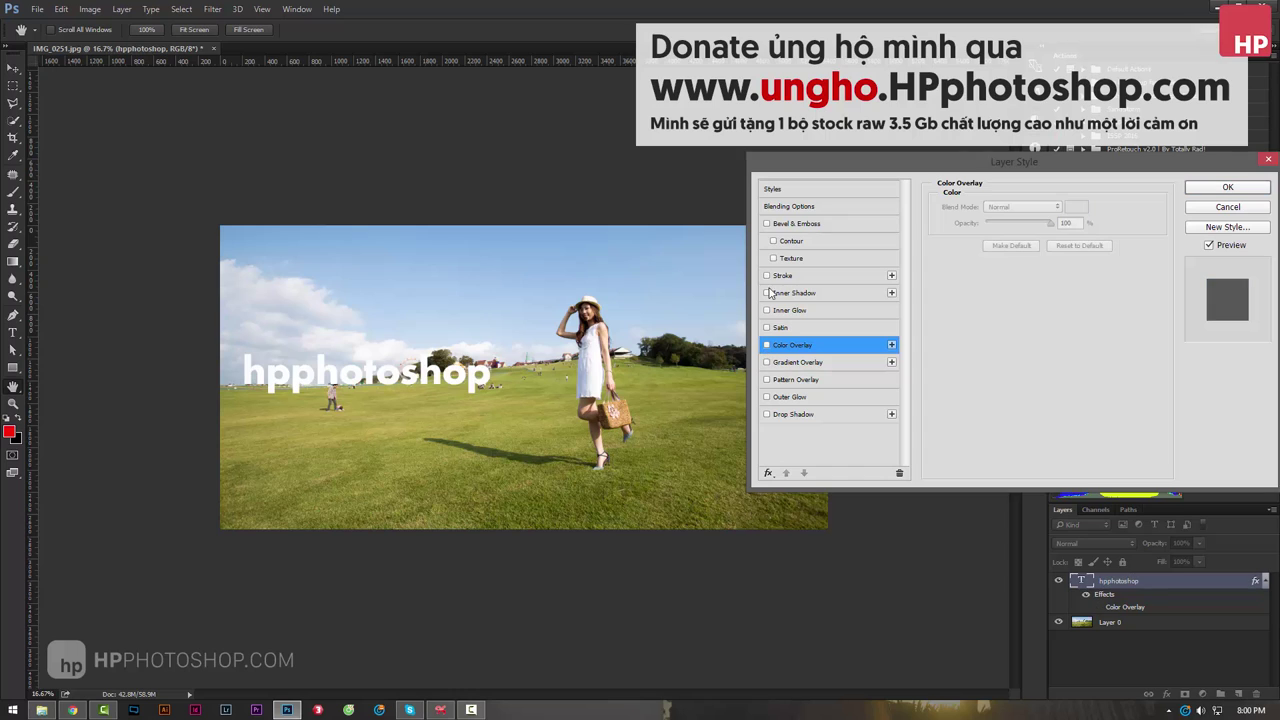
click(797, 397)
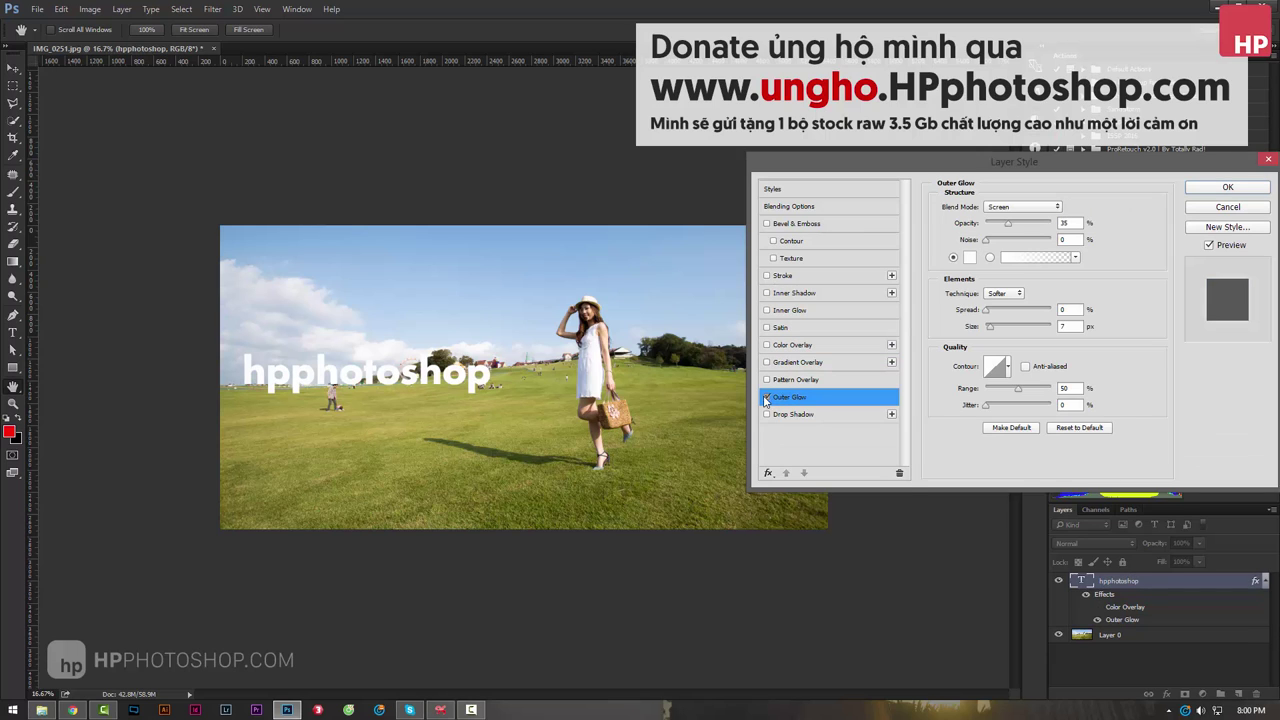
click(767, 398)
click(793, 414)
click(1035, 223)
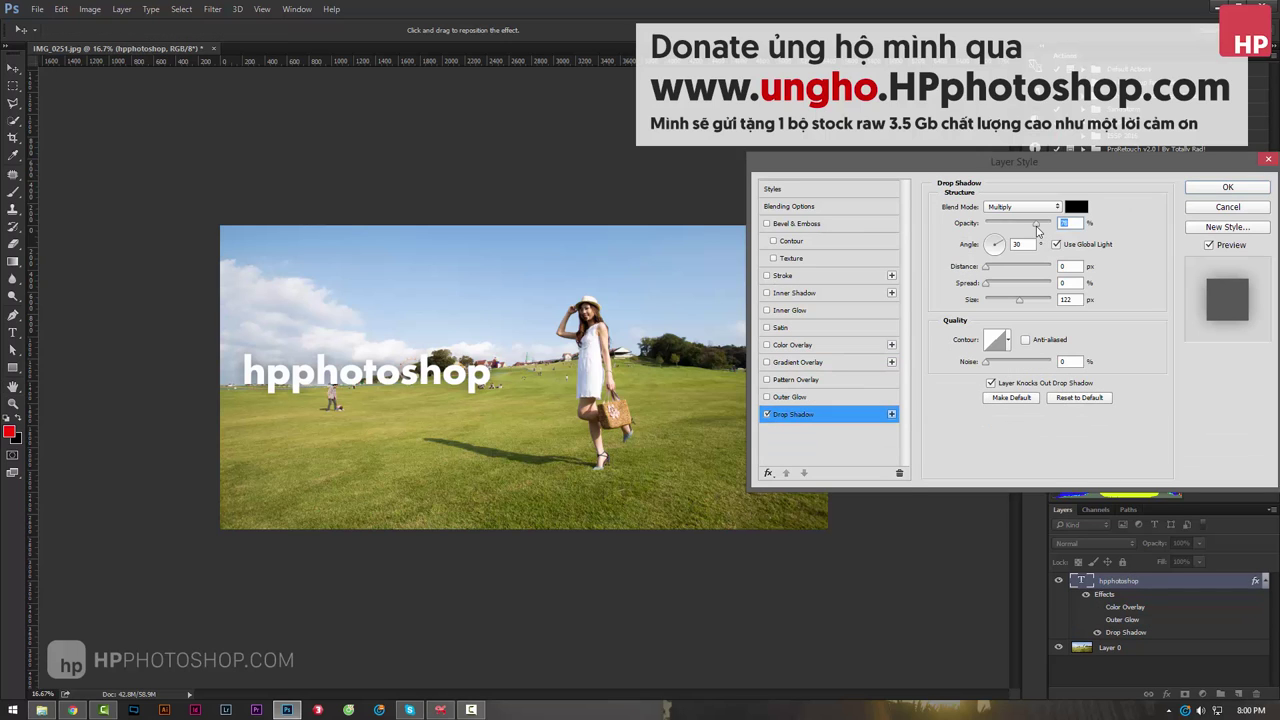
Apply the layer style, shrink the text to 64 pt and move it slightly right and down.
click(1205, 190)
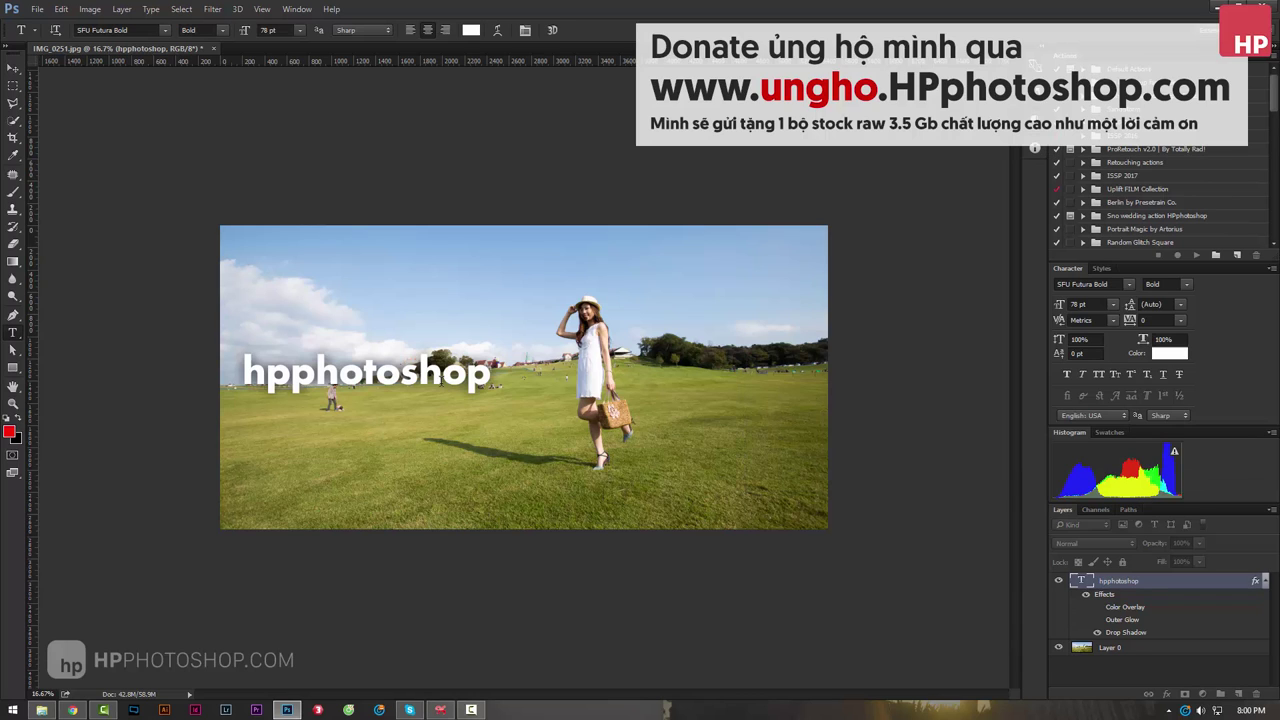
double_click(418, 363)
drag(244, 35, 28, 85)
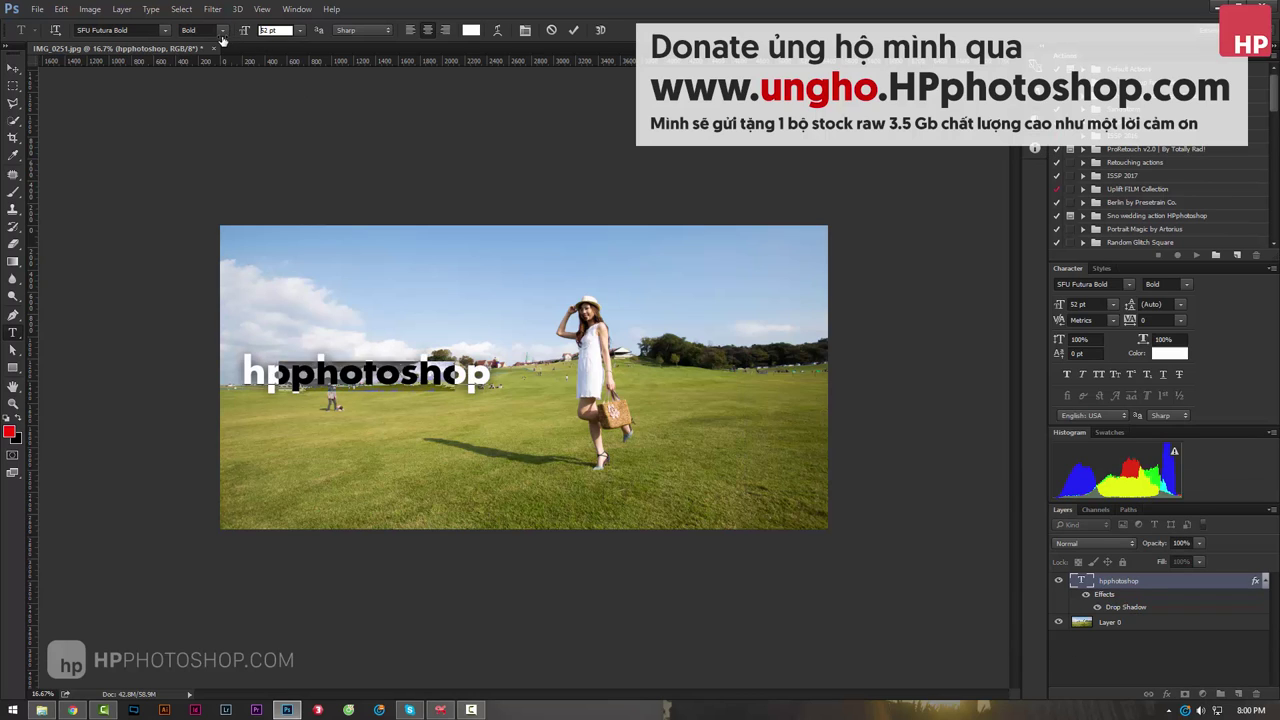
key(v)
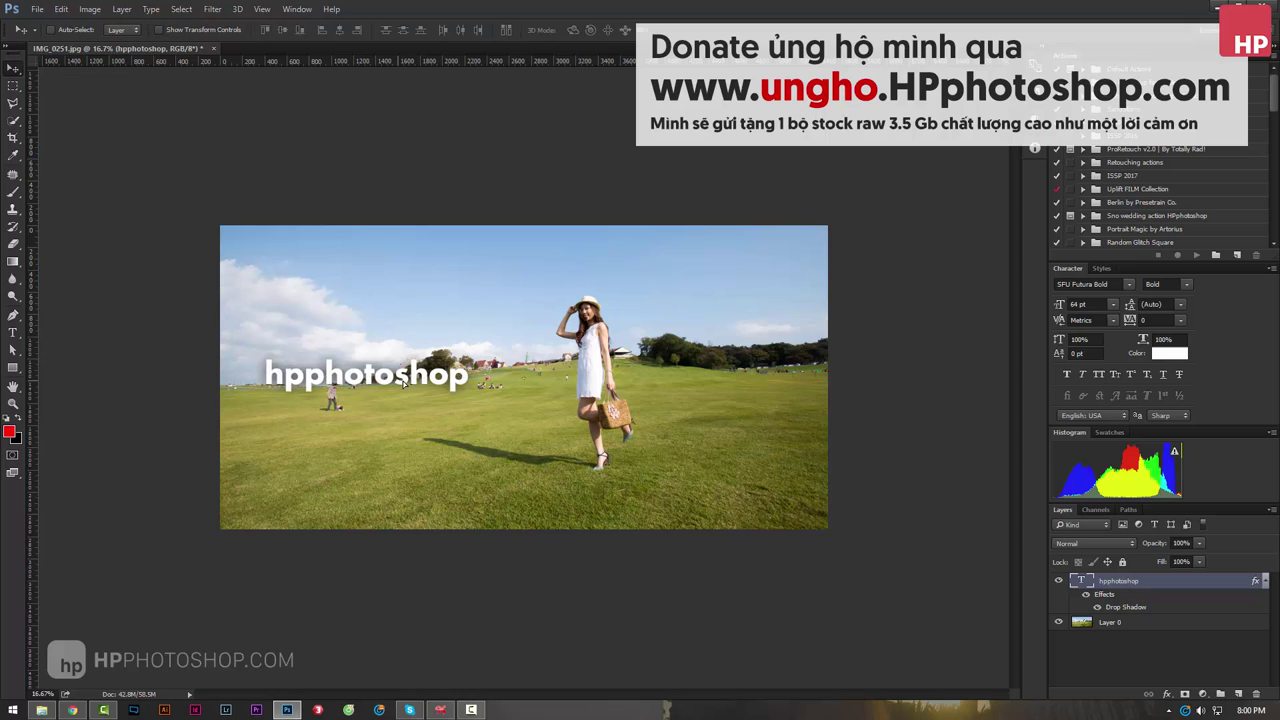
mouse_move(404, 360)
mouse_down()
mouse_move(434, 368)
mouse_move(432, 385)
mouse_up()
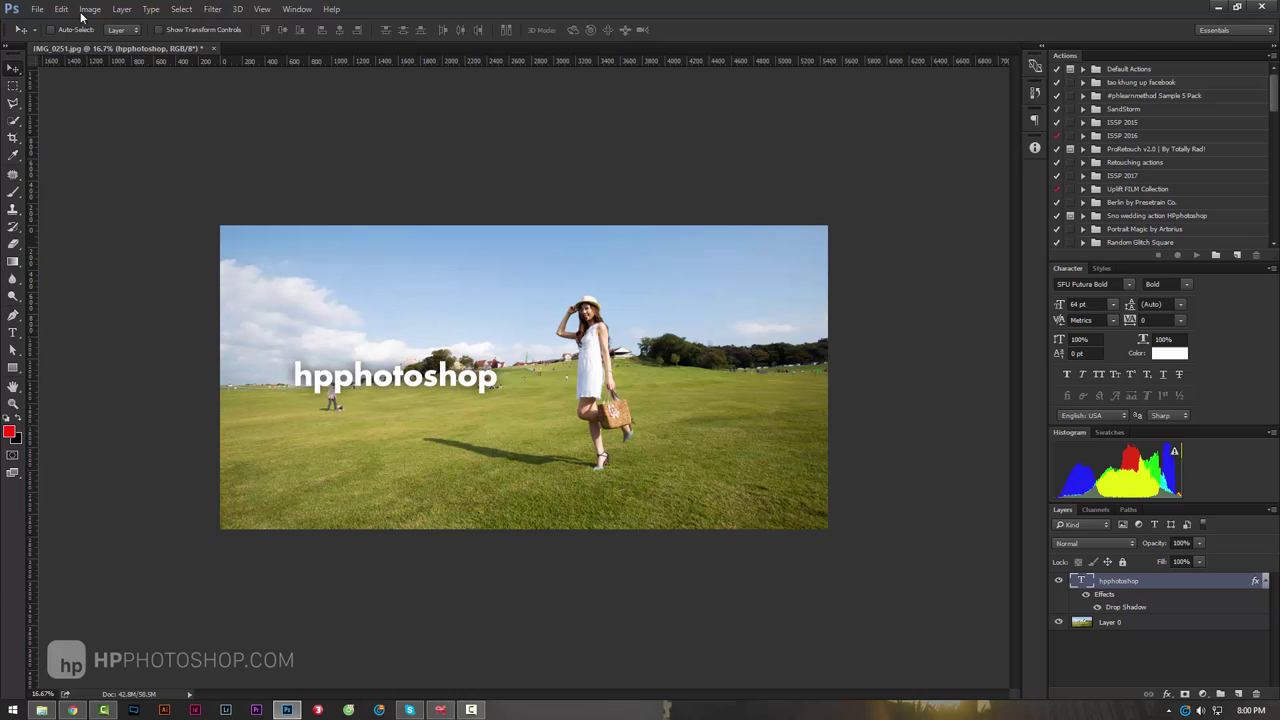
Save the captioned photo as IMG_0251.jpg JPEG at quality 12, replacing the earlier file.
click(37, 9)
key(Escape)
click(458, 385)
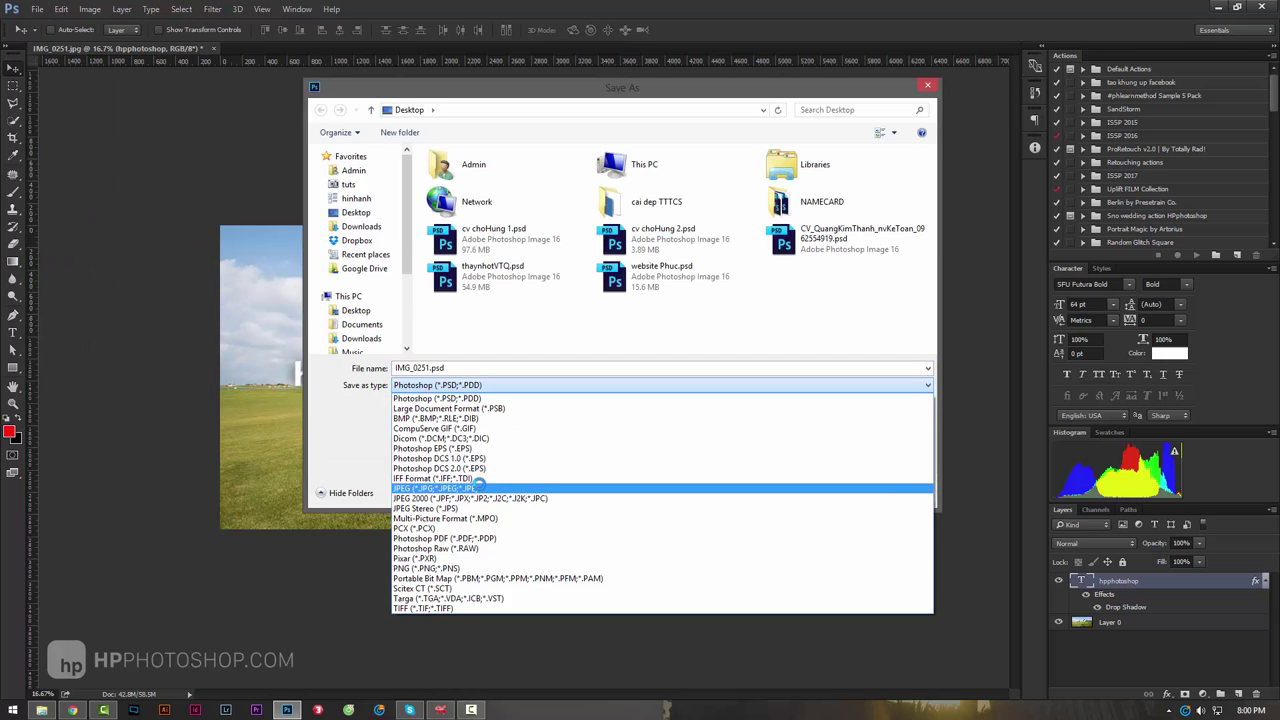
click(481, 487)
click(829, 490)
click(668, 360)
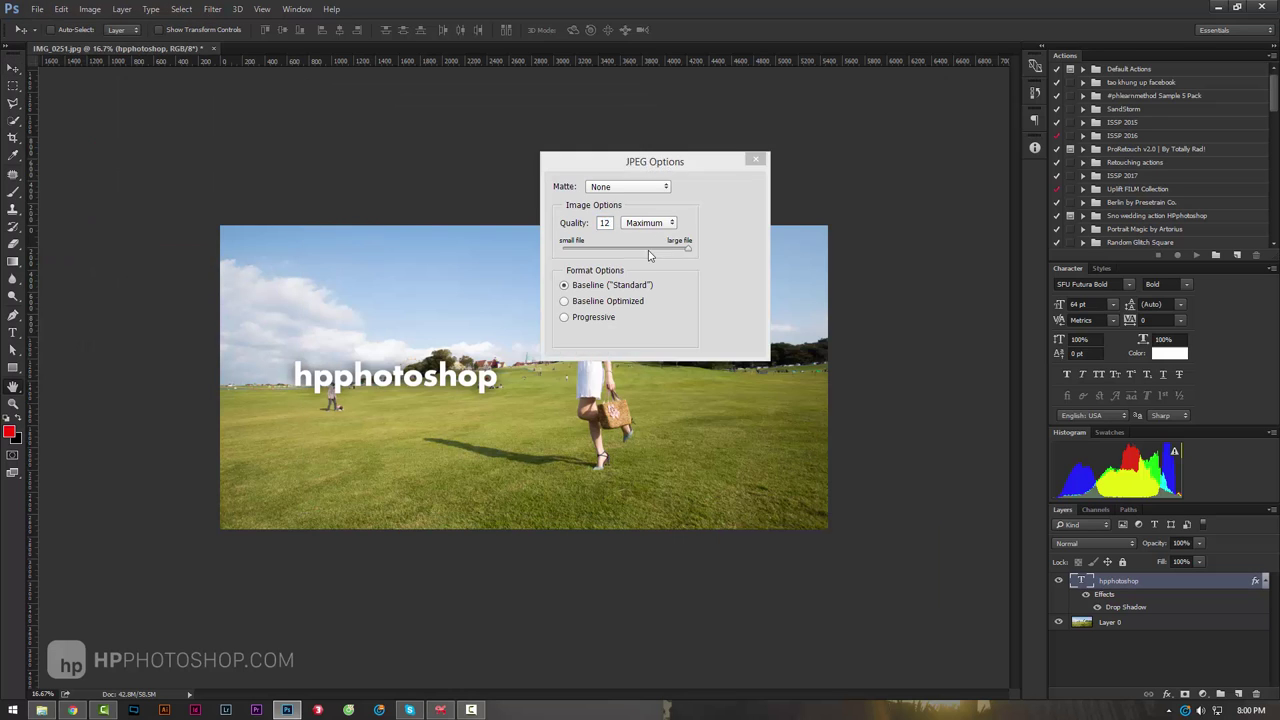
click(741, 192)
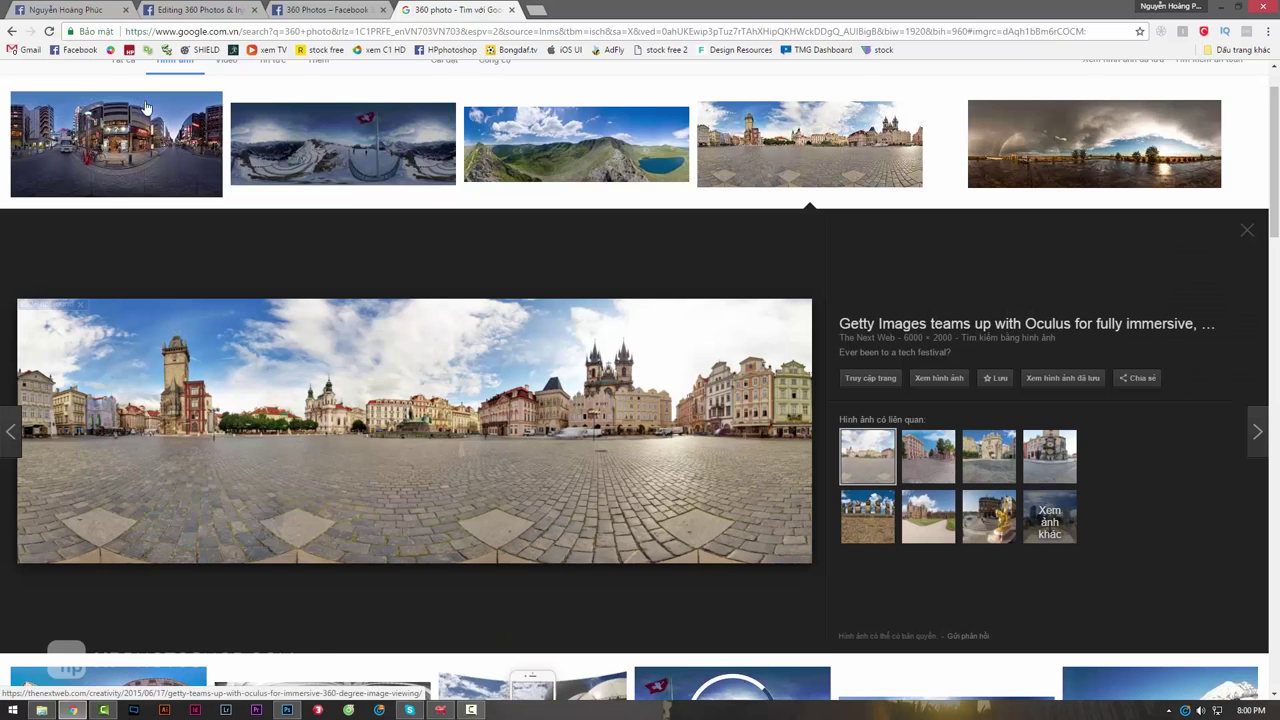
Start a new Facebook profile post and attach IMG_0251.jpg from the Desktop.
click(85, 9)
scroll(292, 317, up, 3)
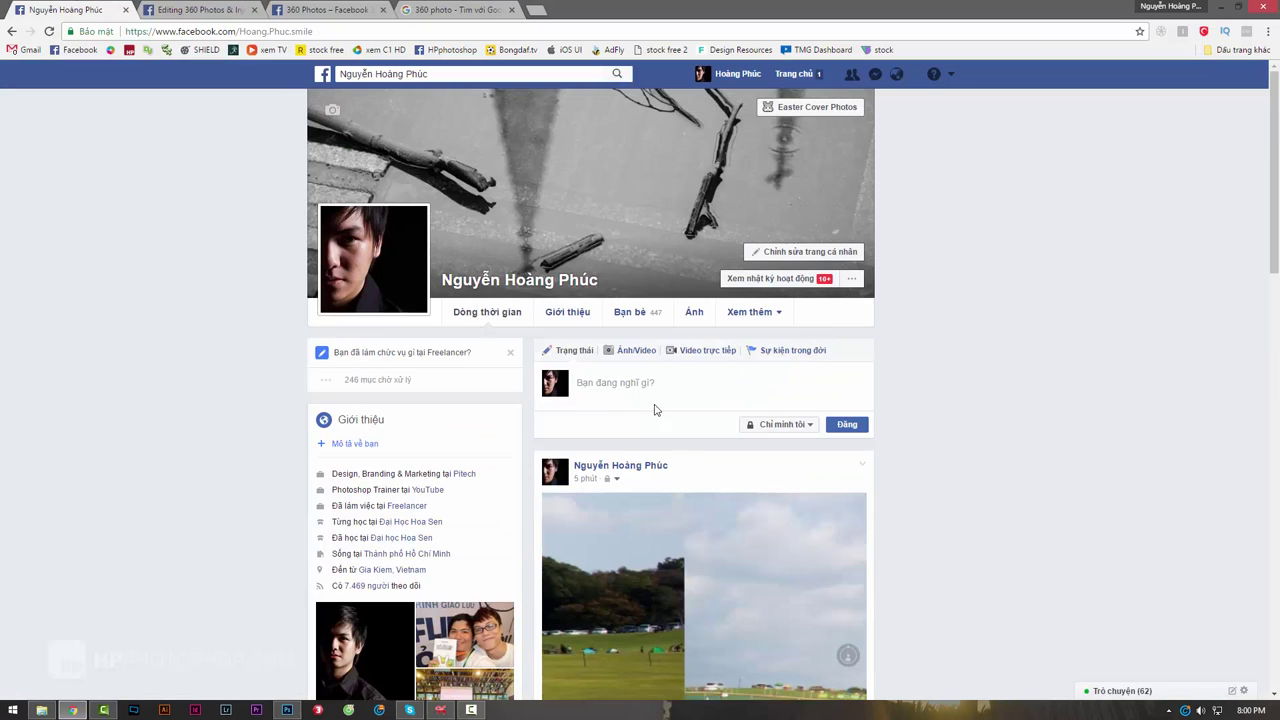
click(610, 384)
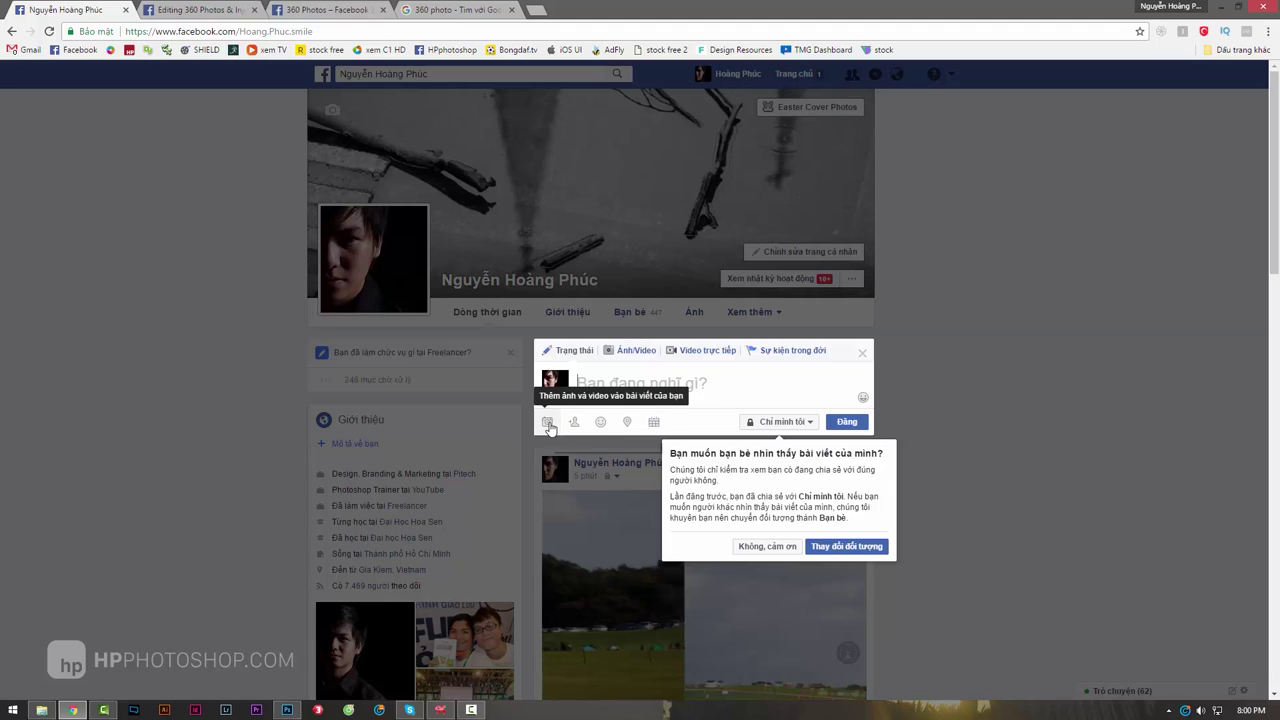
click(548, 422)
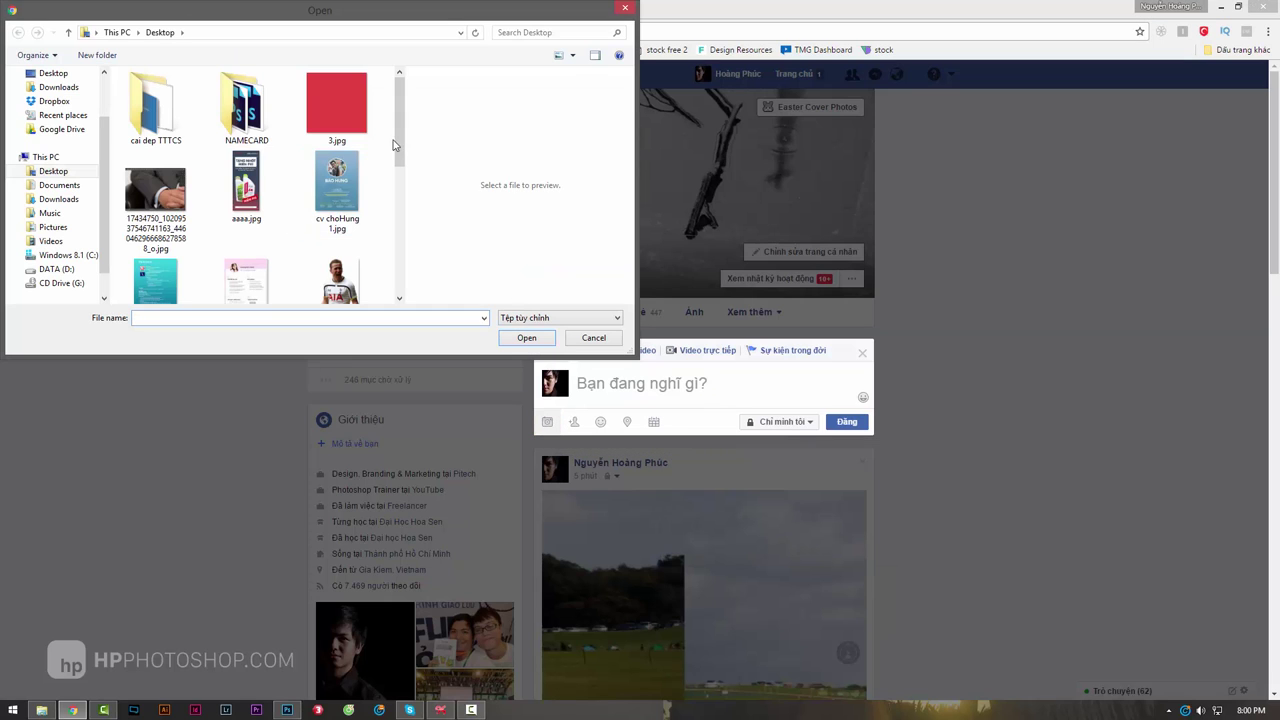
drag(393, 145, 403, 266)
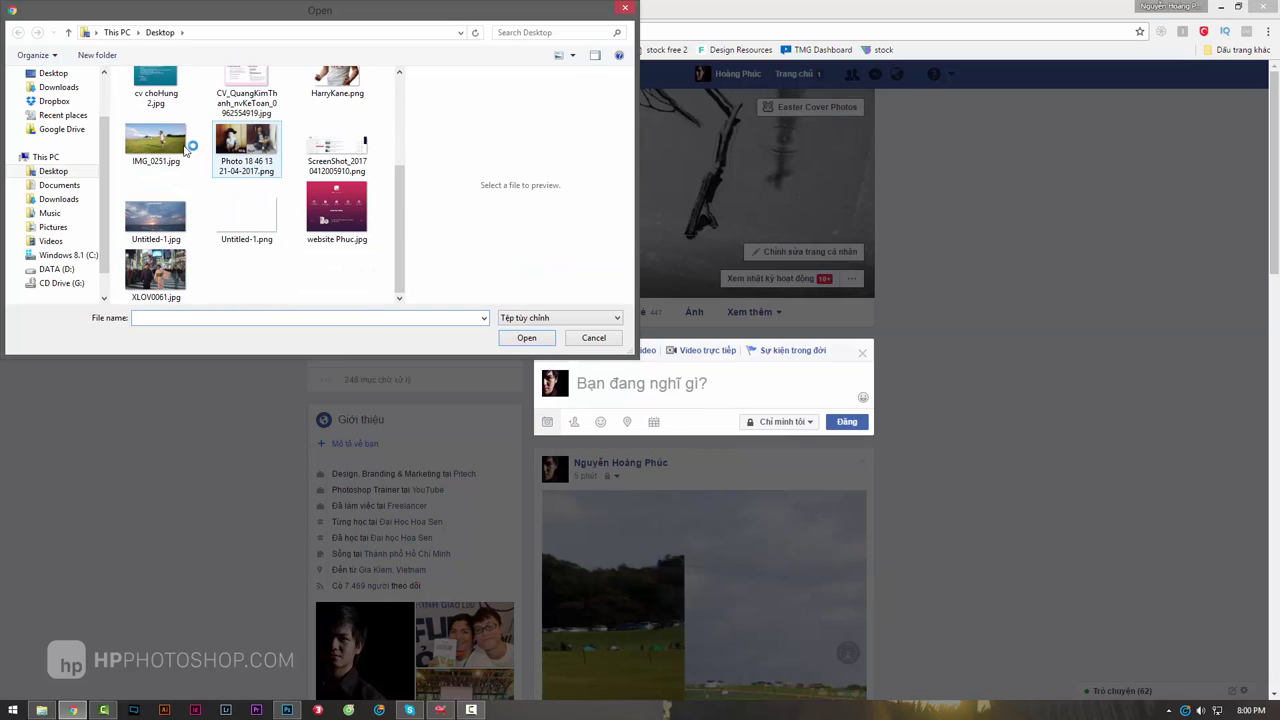
click(184, 148)
click(527, 338)
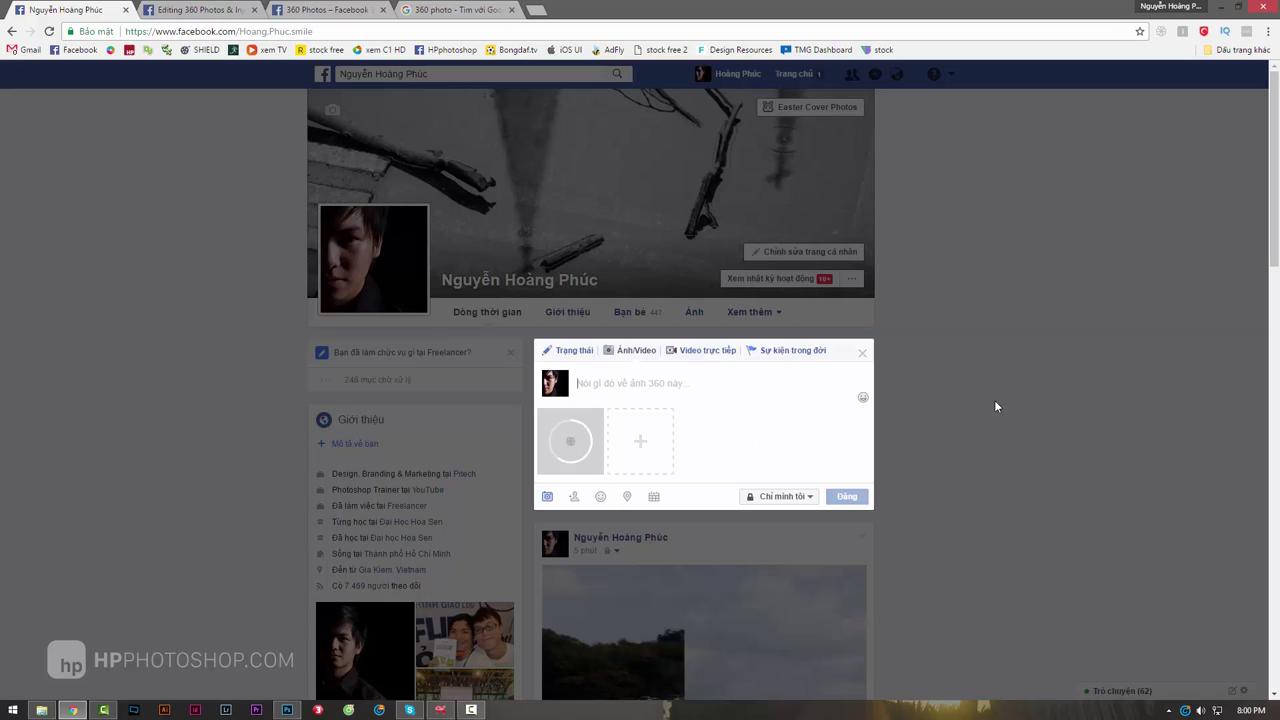
Publish the 360 photo post with the Đăng (Post) button.
scroll(1000, 391, down, 1)
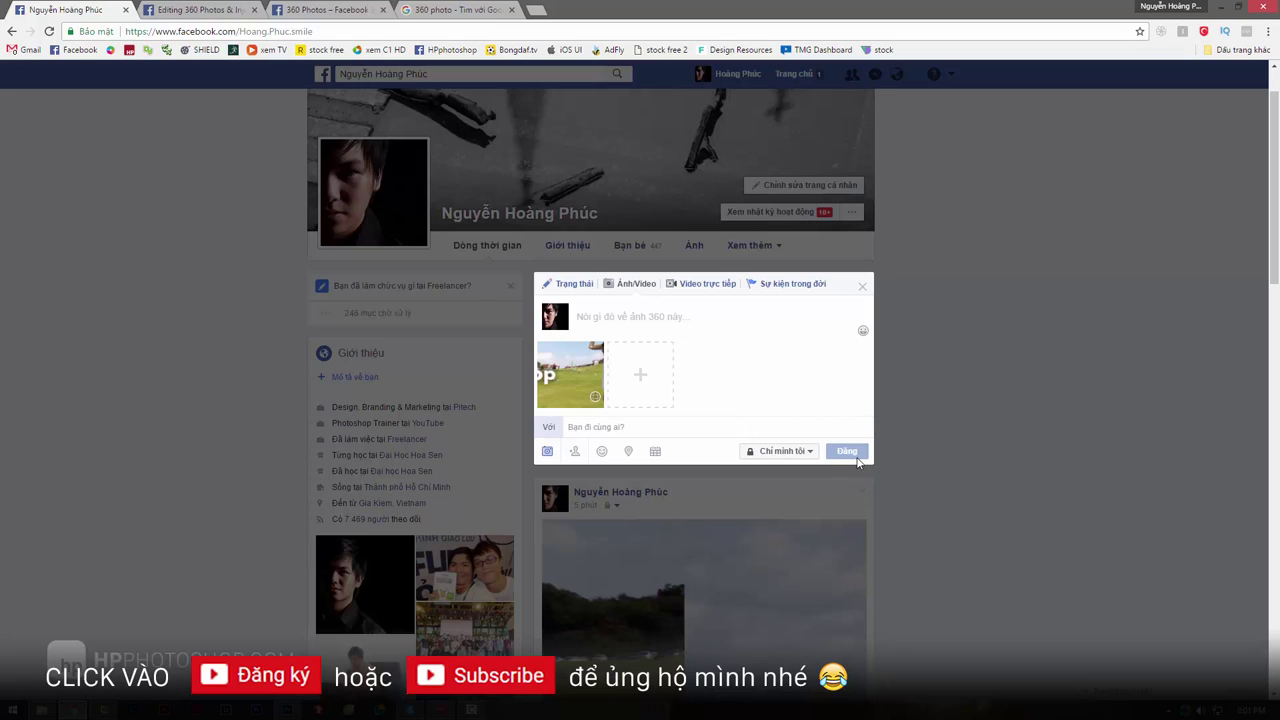
click(849, 453)
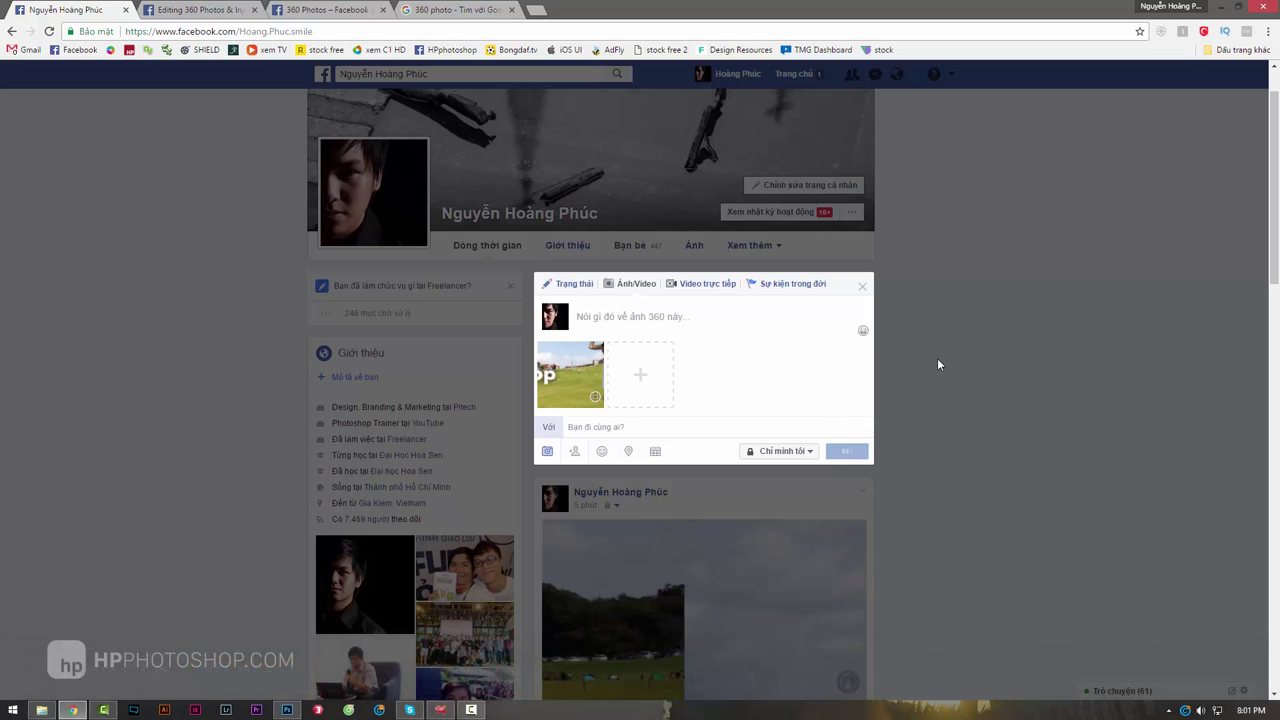
Tilt the published 360 photo toward the sky and grass, then back to the horizon.
scroll(755, 426, down, 2)
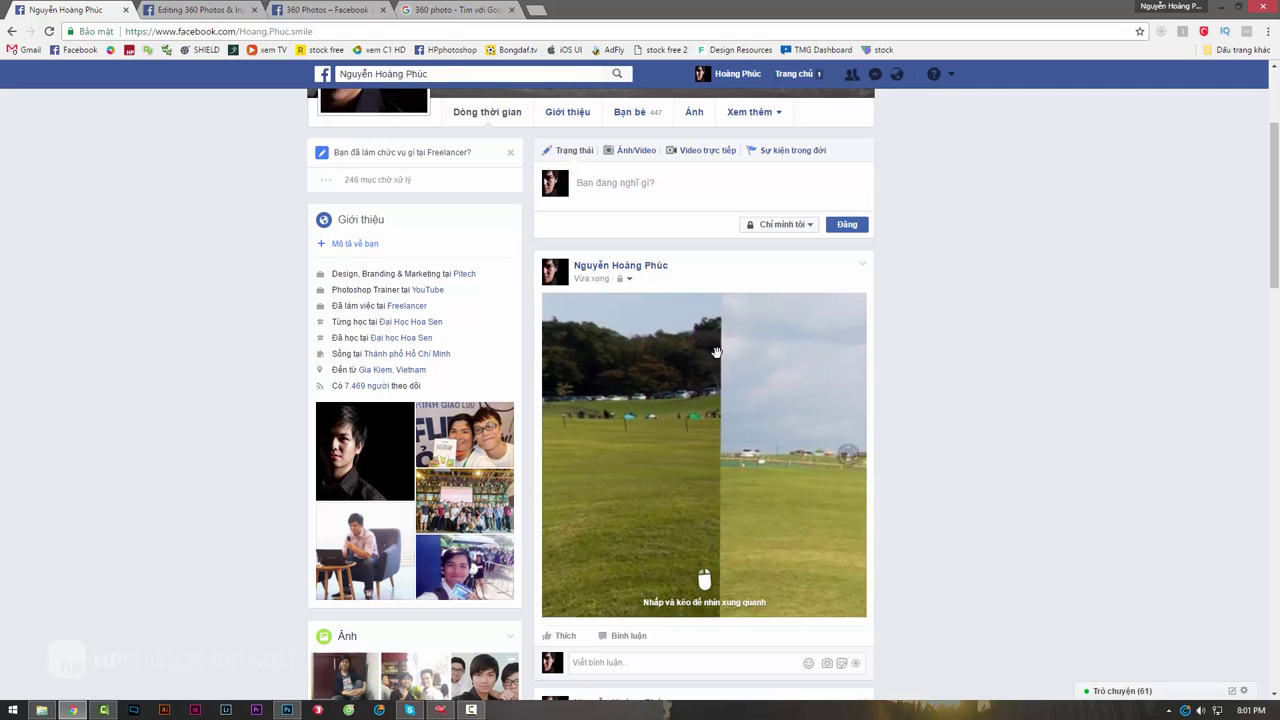
drag(728, 440, 736, 409)
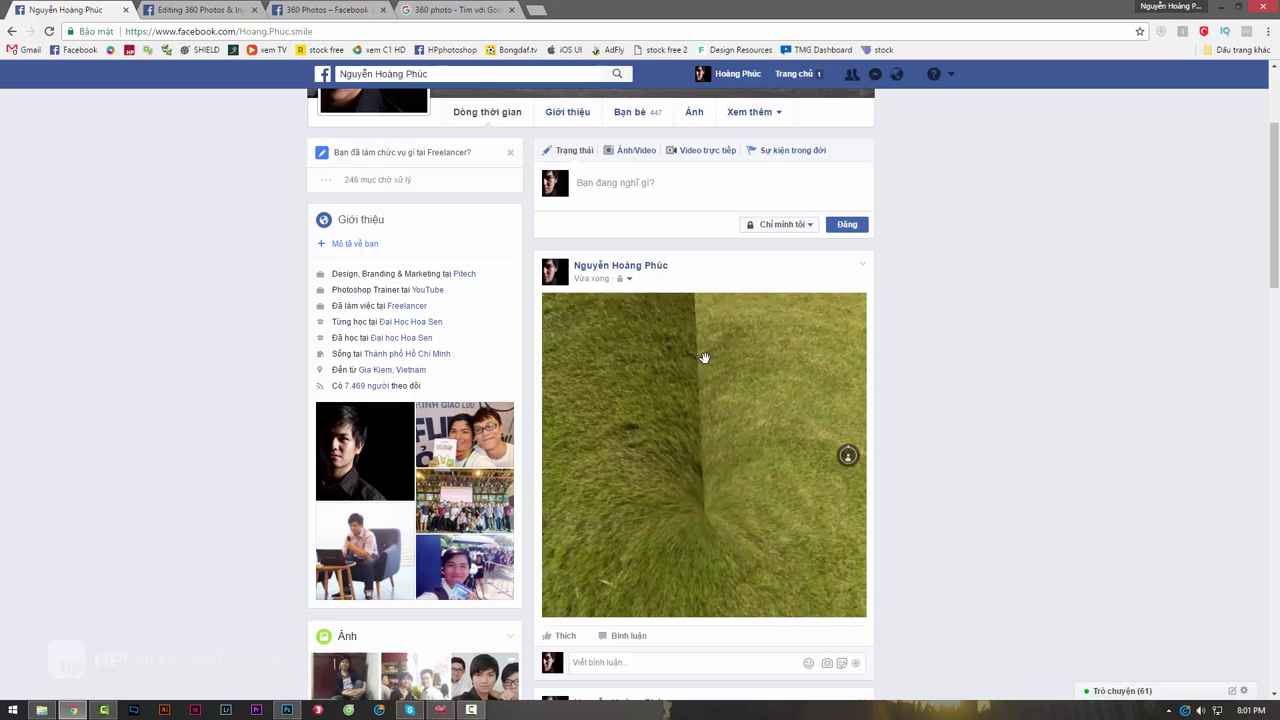
drag(720, 420, 673, 443)
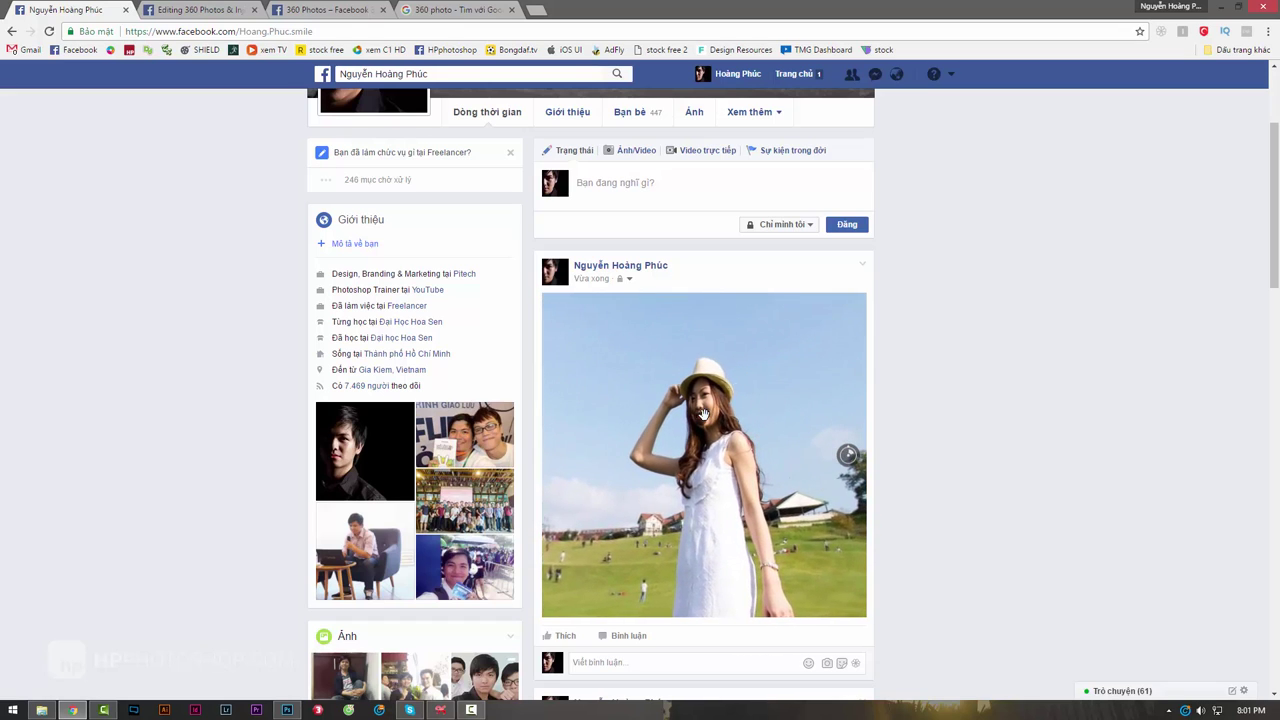
scroll(175, 336, up, 2)
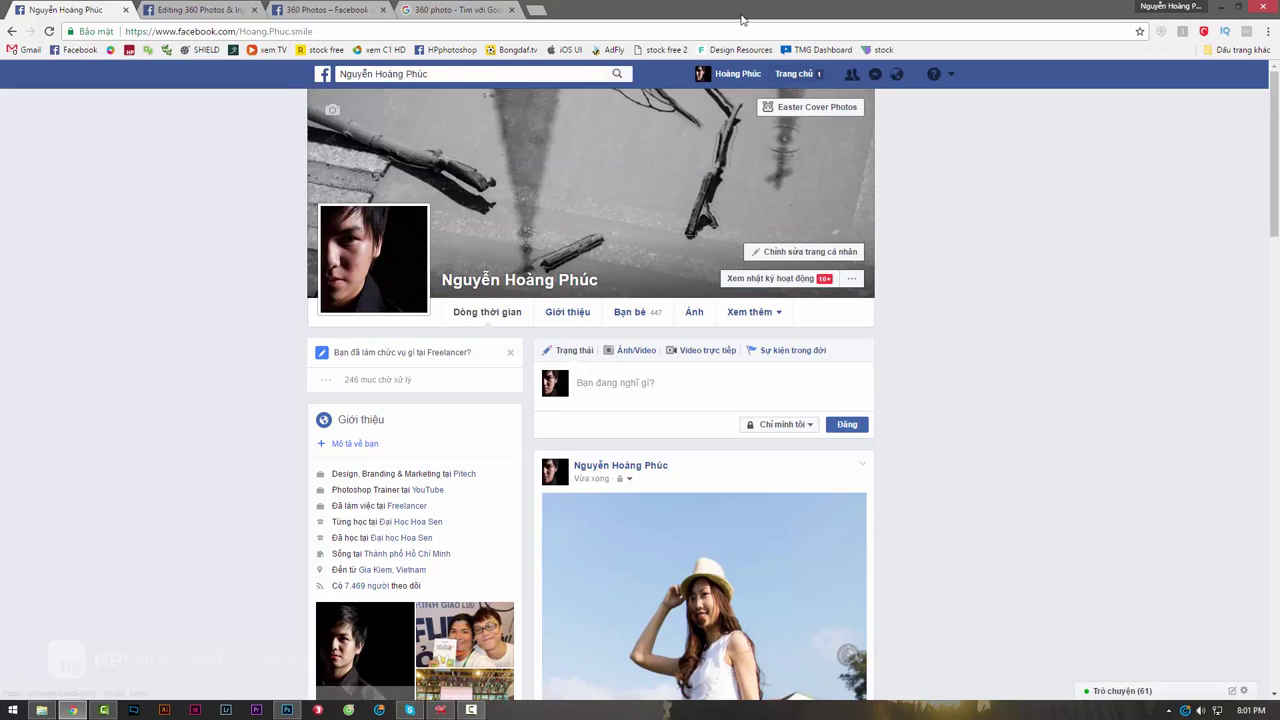